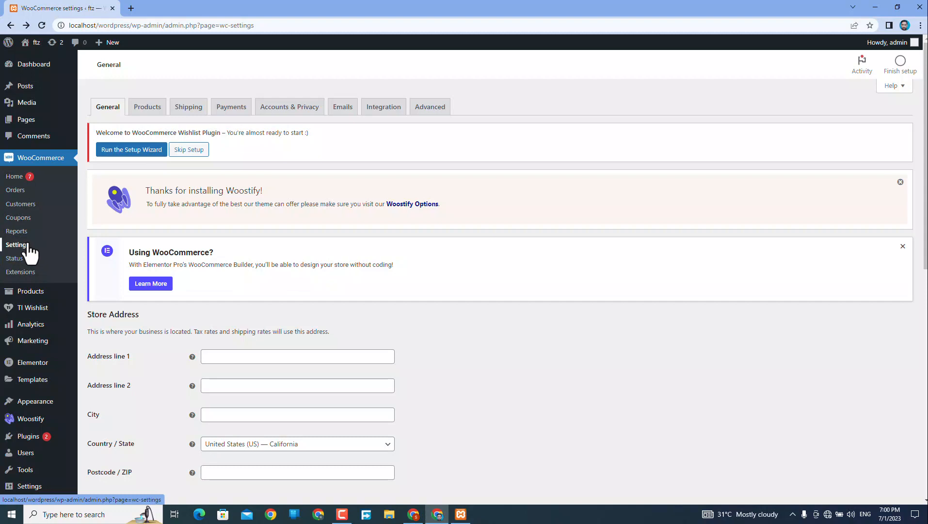
Go to WooCommerce > Settings to show the General tab's Store Address form.
{"action": "left_click", "coordinate": [24, 245]}
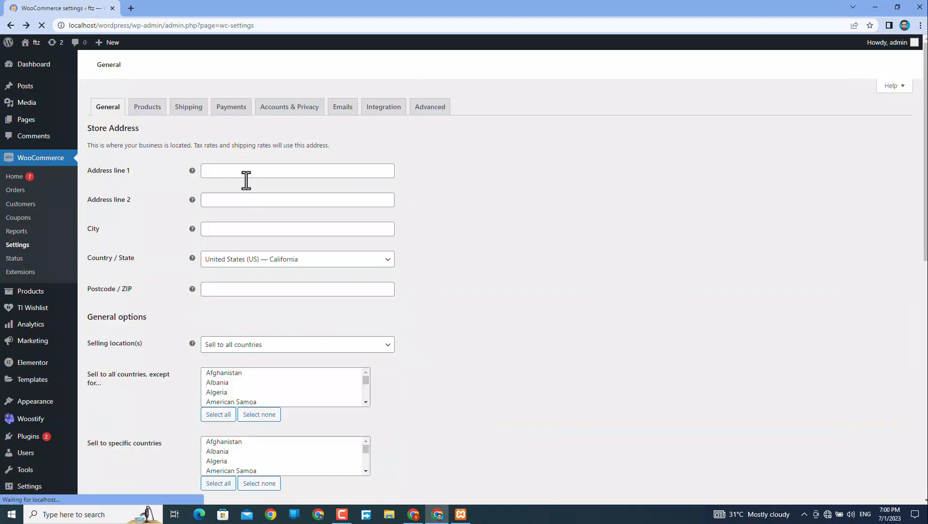
Enter the store's first address line and city, leaving address line 2 blank.
{"action": "left_click", "coordinate": [226, 171]}
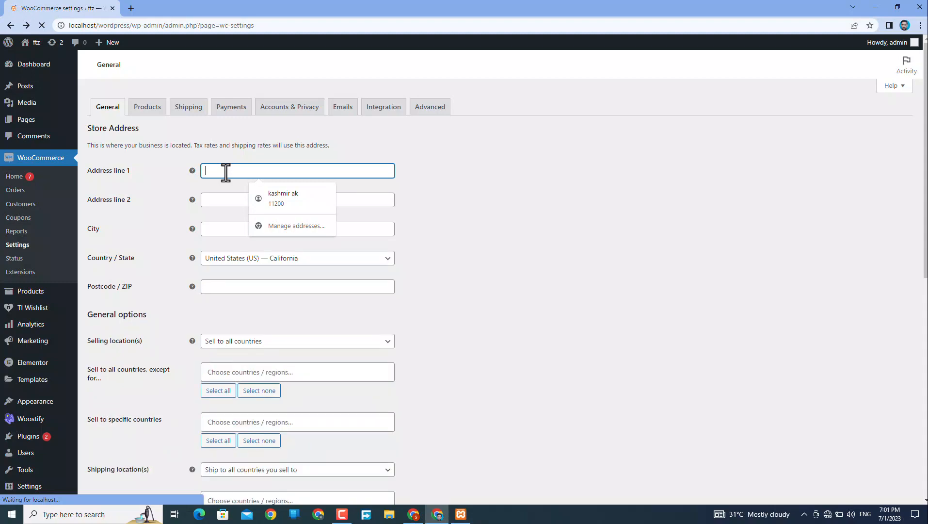
{"action": "scroll", "coordinate": [449, 255], "scroll_direction": "down", "scroll_amount": 1}
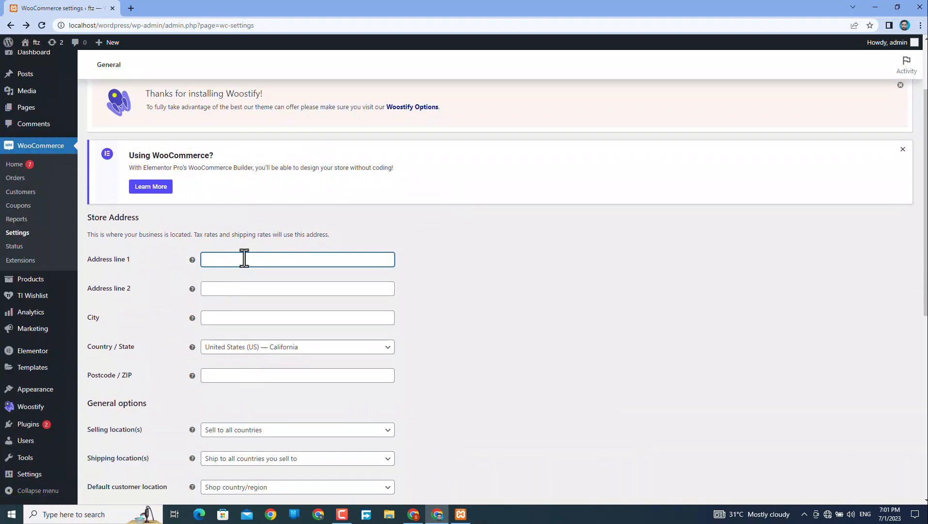
{"action": "type", "text": "ABC"}
{"action": "key", "text": "Tab"}
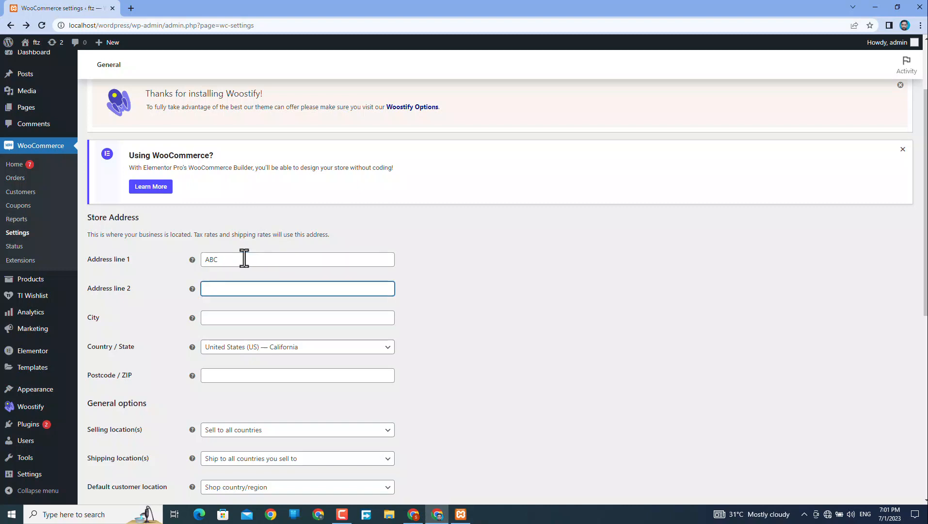
{"action": "key", "text": "Tab"}
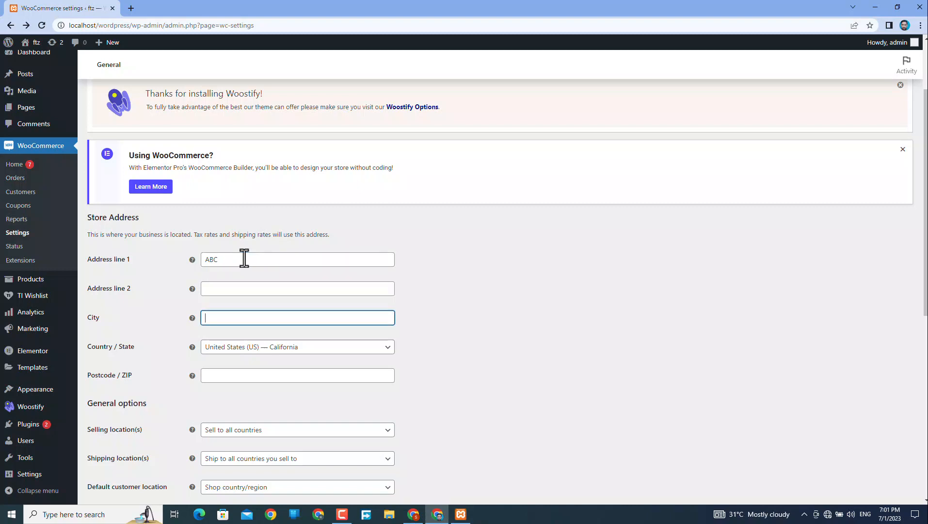
{"action": "type", "text": "k"}
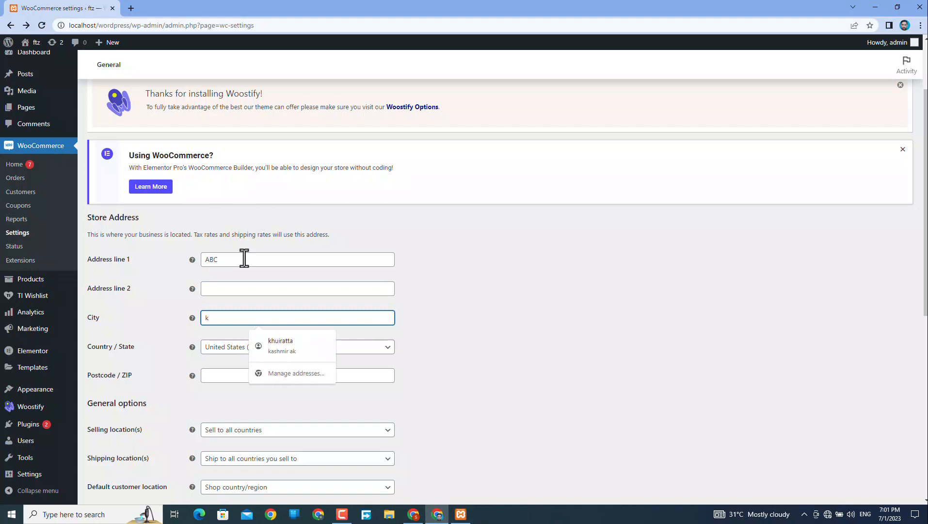
{"action": "type", "text": "huira"}
{"action": "key", "text": "BackSpace"}
{"action": "key", "text": "BackSpace"}
{"action": "key", "text": "BackSpace"}
{"action": "key", "text": "BackSpace"}
{"action": "key", "text": "BackSpace"}
{"action": "key", "text": "BackSpace"}
{"action": "type", "text": "Khuirata AK"}
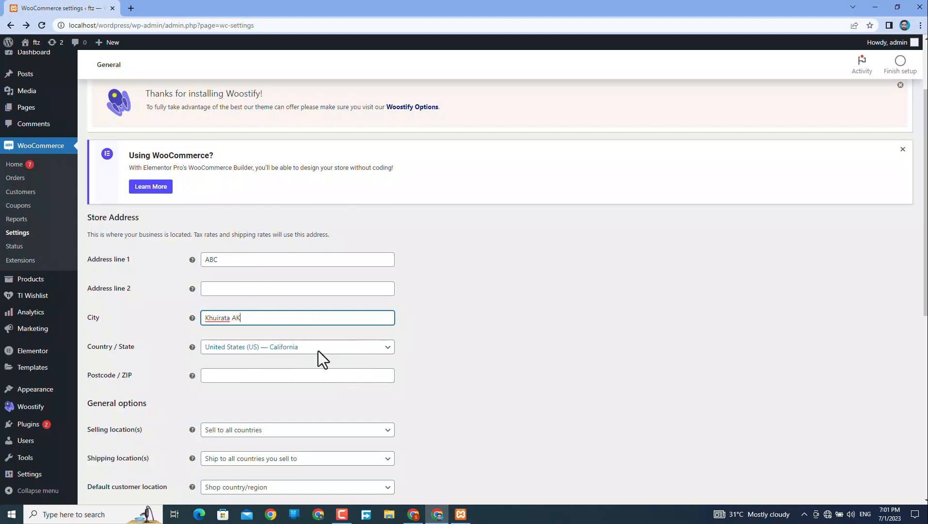
Set Country / State to Pakistan — Azad Kashmir and fill the postcode from the autofill suggestion.
{"action": "left_click", "coordinate": [380, 350]}
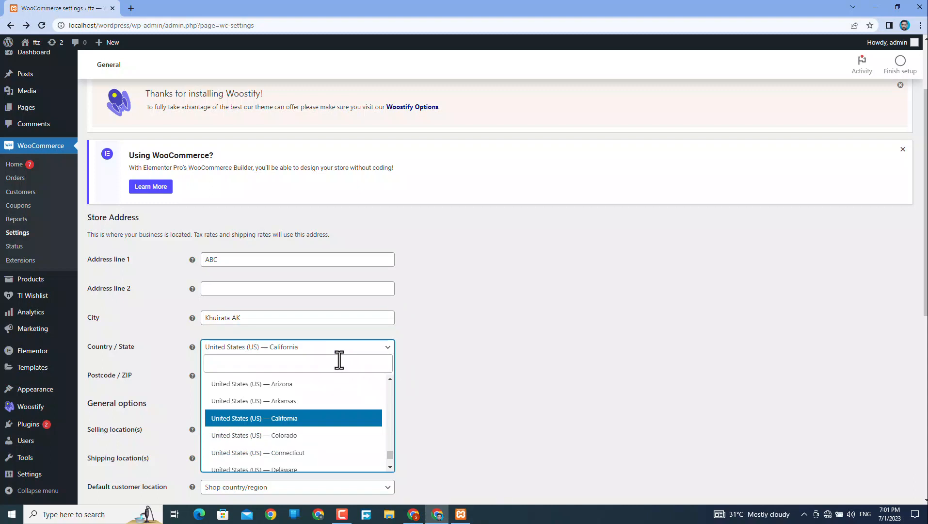
{"action": "type", "text": "pak"}
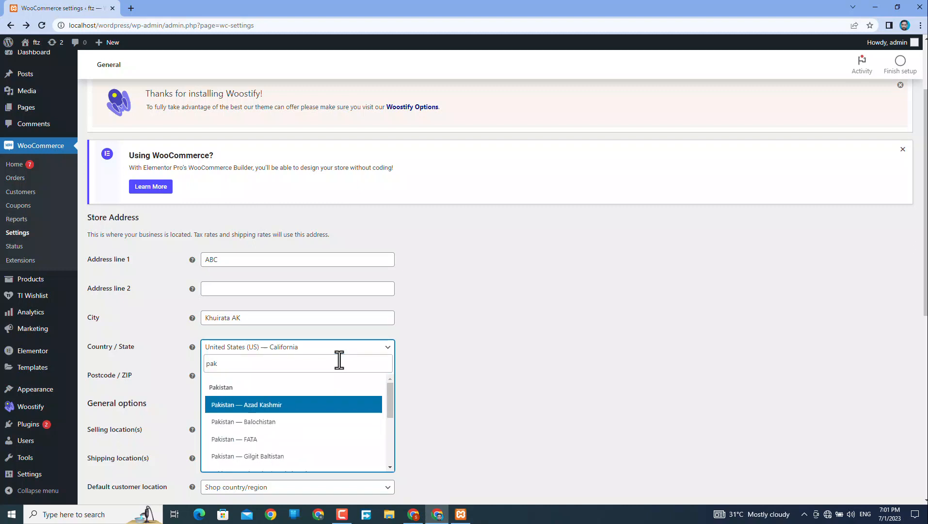
{"action": "left_click", "coordinate": [276, 407]}
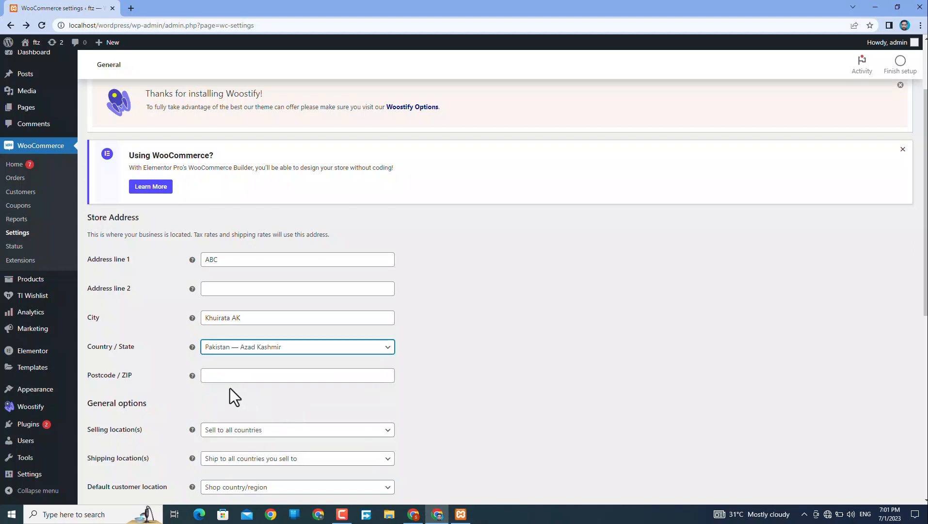
{"action": "left_click", "coordinate": [230, 375]}
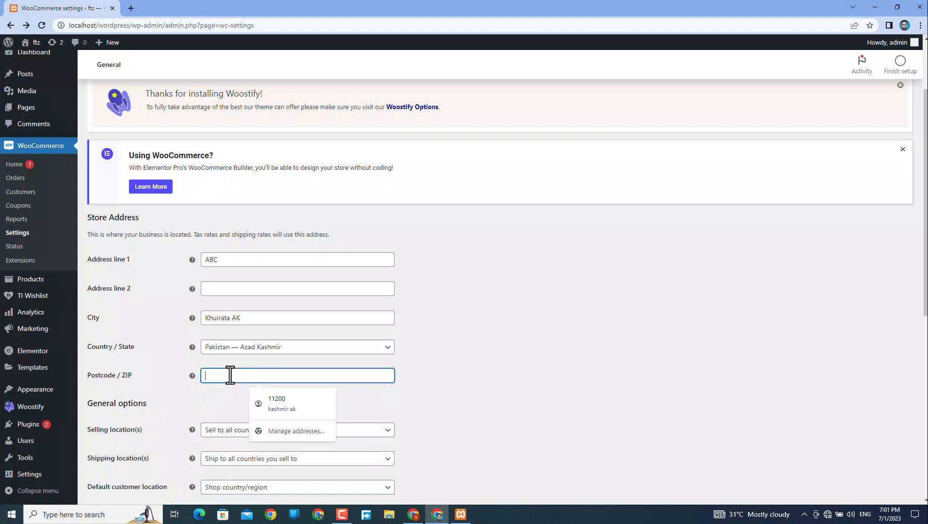
{"action": "left_click", "coordinate": [279, 401]}
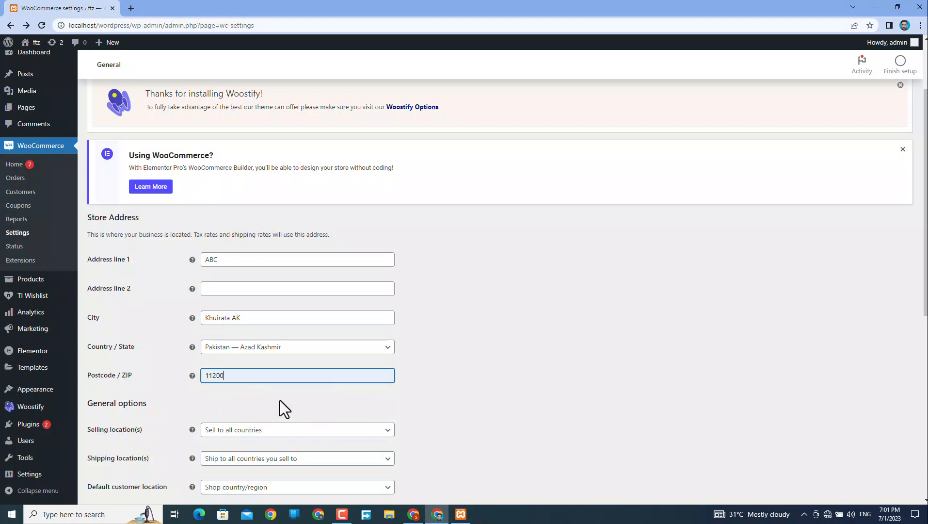
Set Selling location(s) to 'Sell to specific countries', leaving Shipping location(s) unchanged.
{"action": "scroll", "coordinate": [280, 400], "scroll_direction": "down", "scroll_amount": 1}
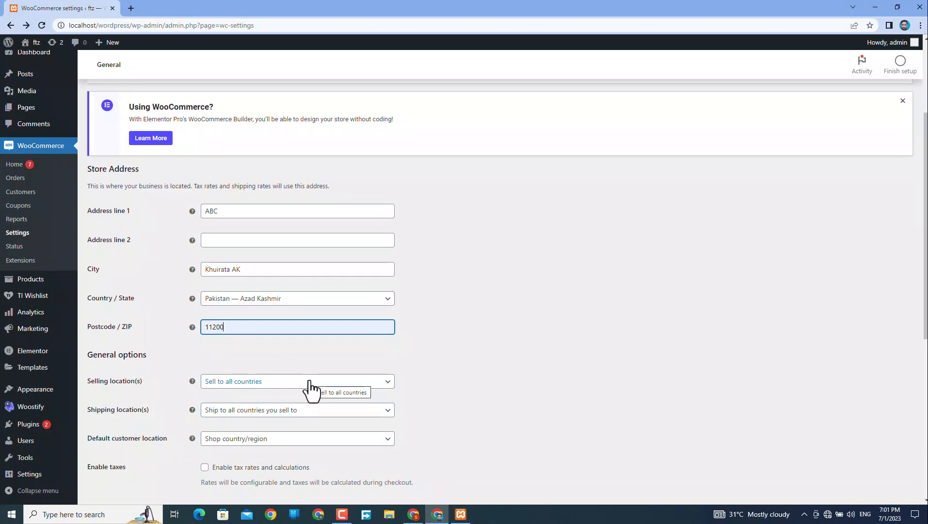
{"action": "scroll", "coordinate": [308, 388], "scroll_direction": "down", "scroll_amount": 1}
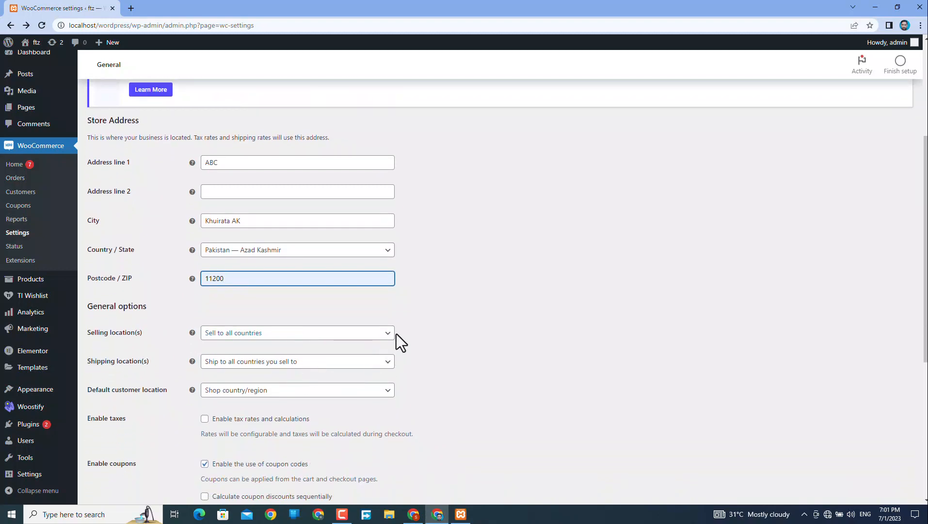
{"action": "left_click", "coordinate": [385, 335]}
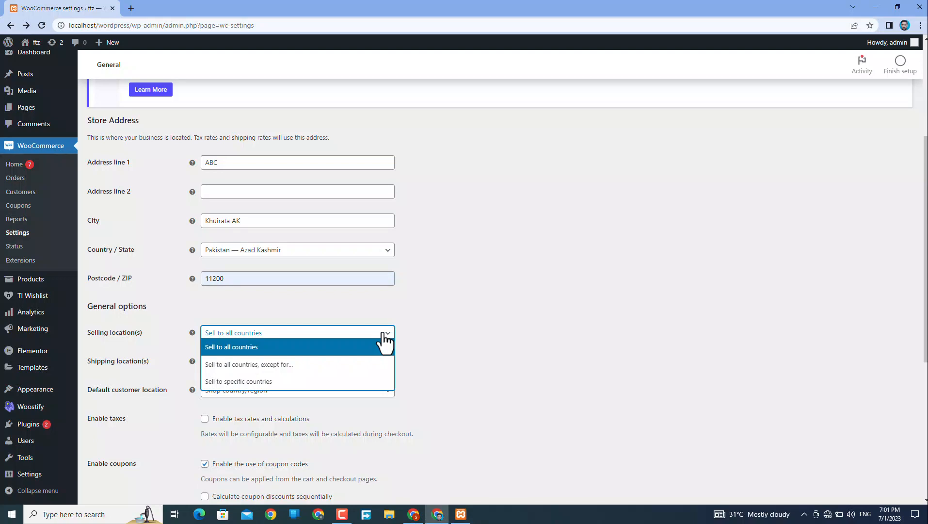
{"action": "left_click", "coordinate": [266, 382]}
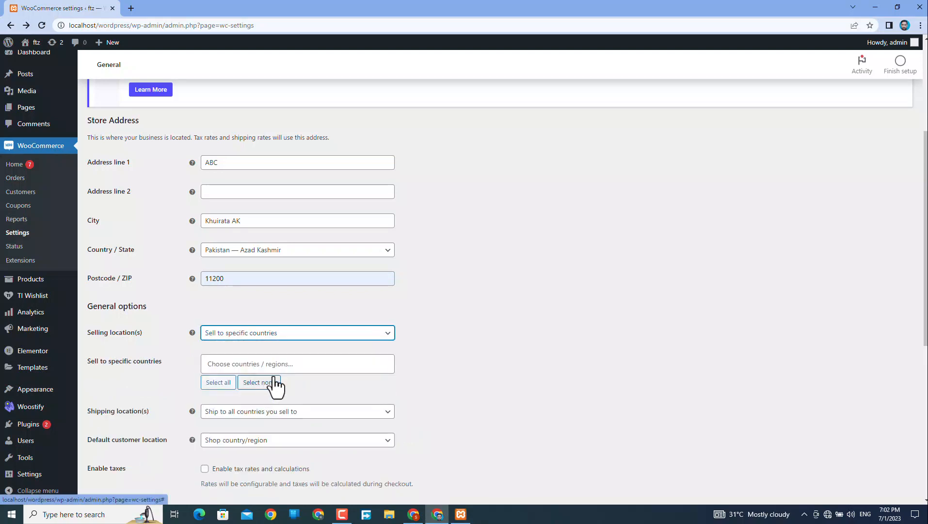
{"action": "left_click", "coordinate": [241, 363]}
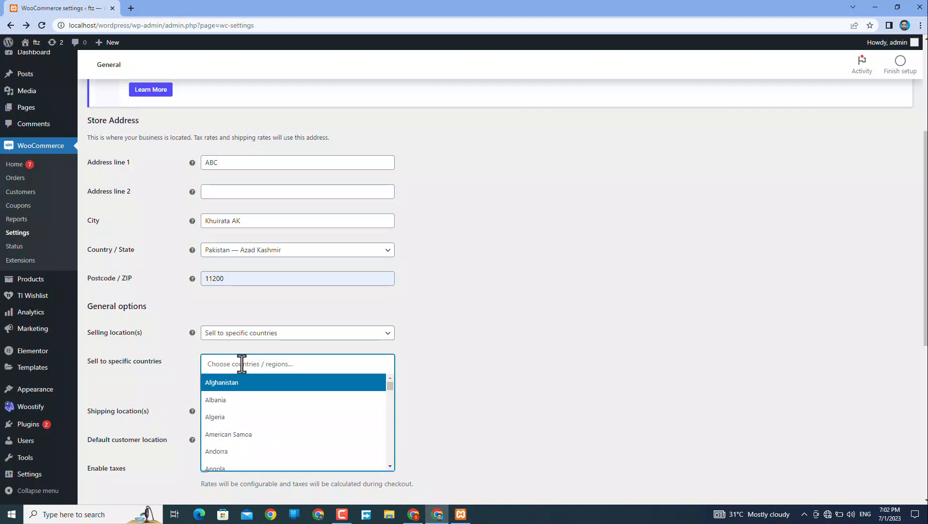
{"action": "left_click", "coordinate": [292, 336]}
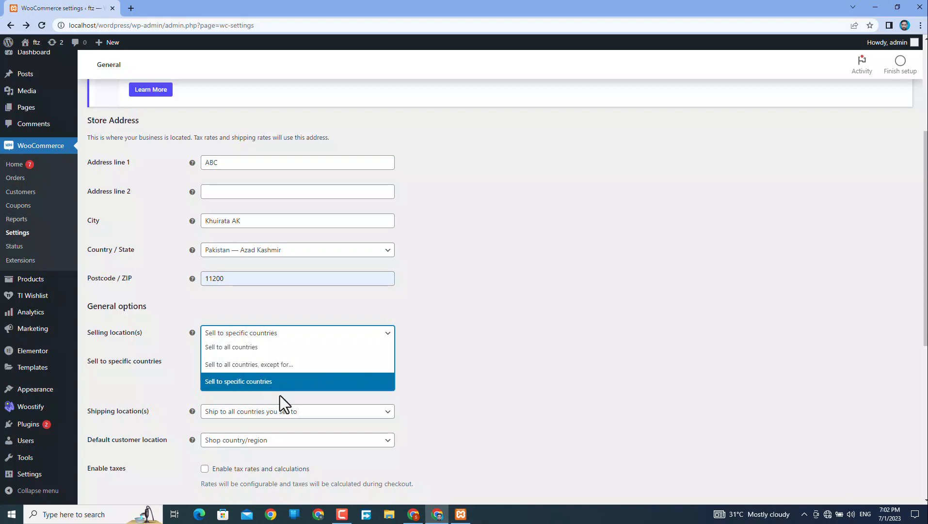
{"action": "left_click", "coordinate": [458, 398]}
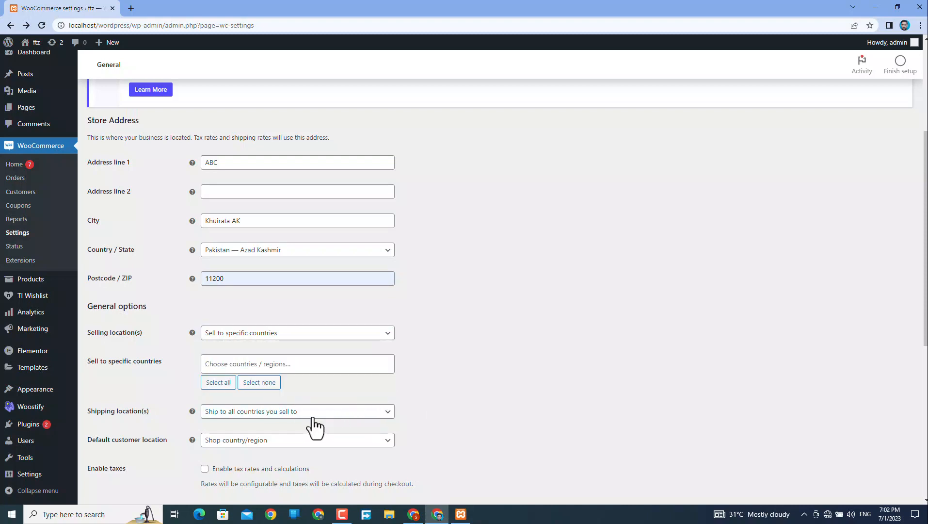
{"action": "left_click", "coordinate": [330, 416]}
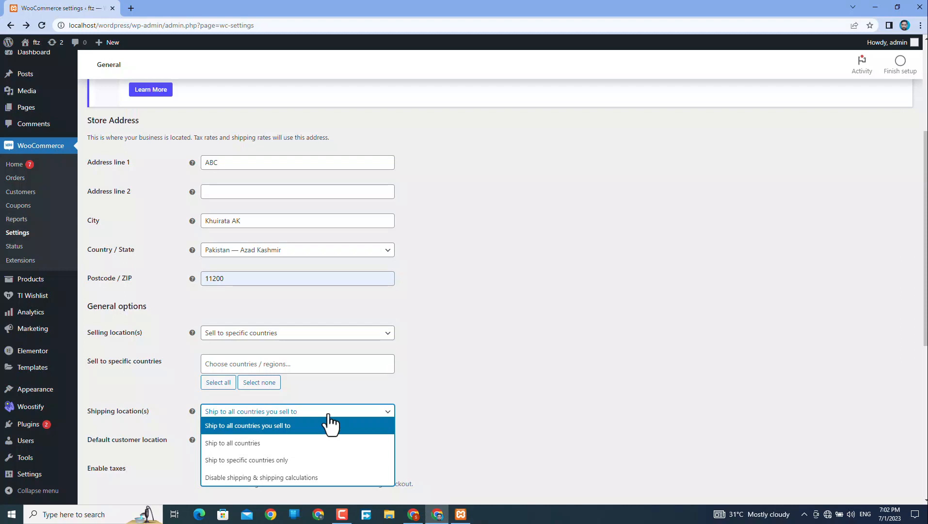
{"action": "left_click", "coordinate": [526, 394]}
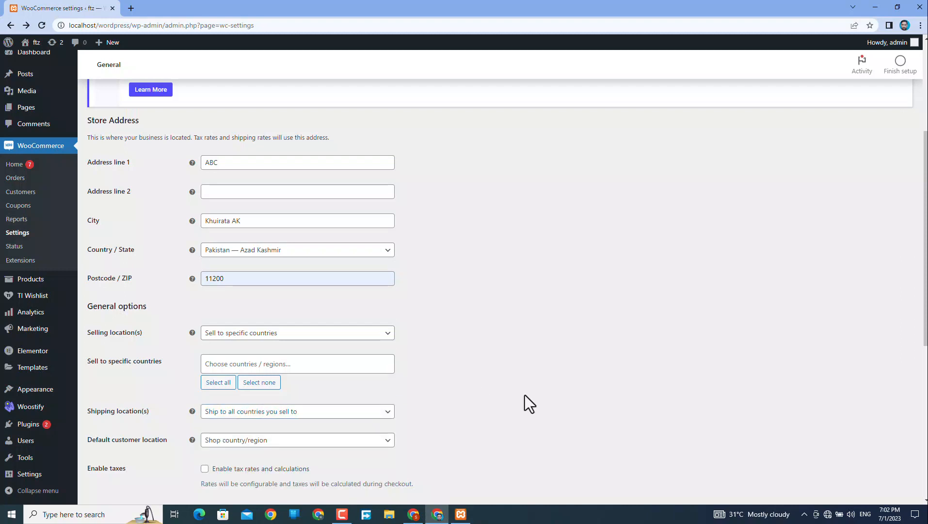
{"action": "scroll", "coordinate": [532, 446], "scroll_direction": "down", "scroll_amount": 1}
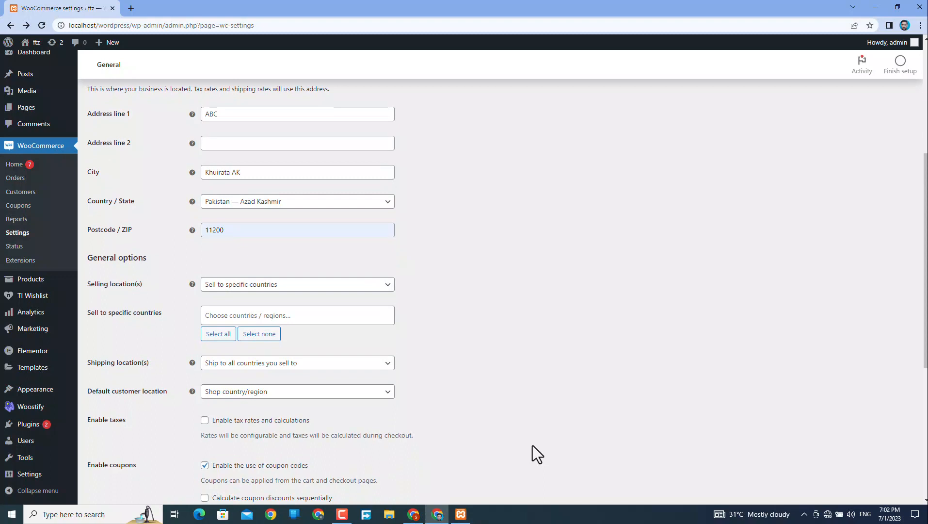
Enable tax rates and calculations in the general options.
{"action": "scroll", "coordinate": [532, 445], "scroll_direction": "down", "scroll_amount": 1}
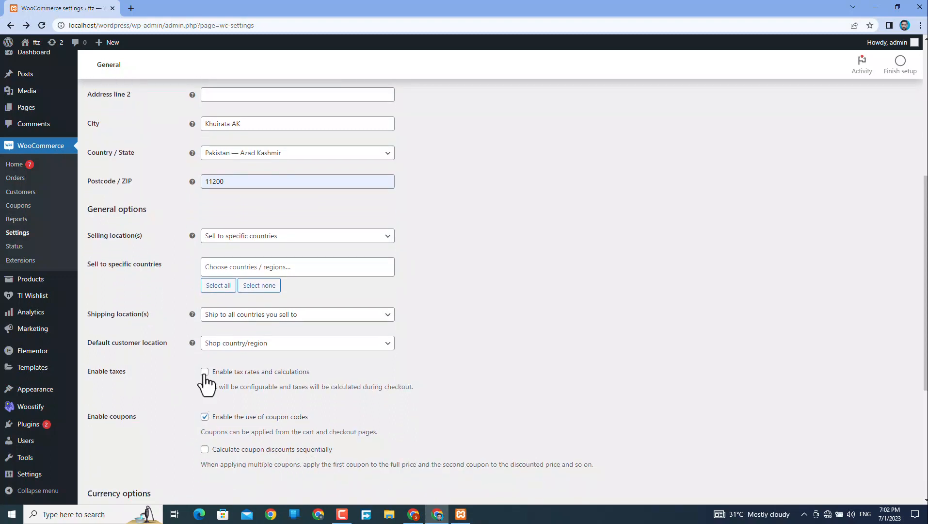
{"action": "scroll", "coordinate": [436, 380], "scroll_direction": "up", "scroll_amount": 6}
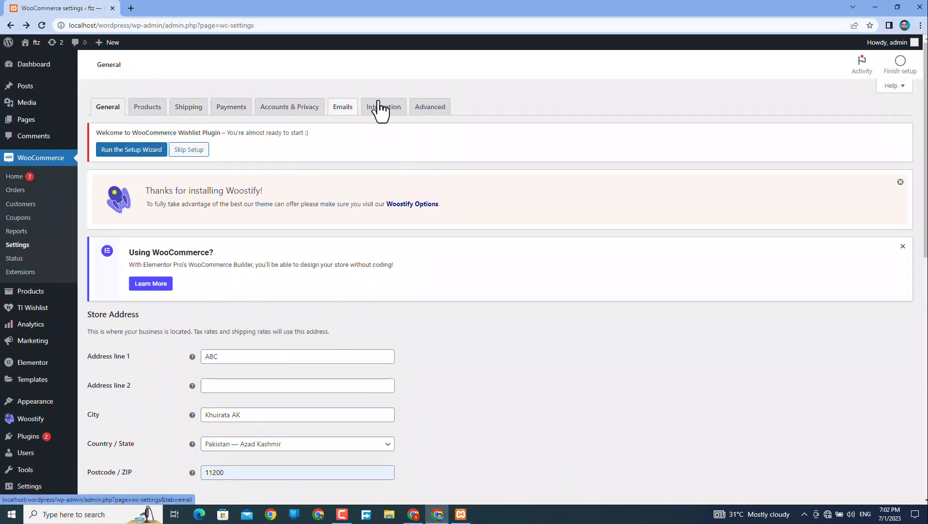
{"action": "scroll", "coordinate": [285, 368], "scroll_direction": "down", "scroll_amount": 5}
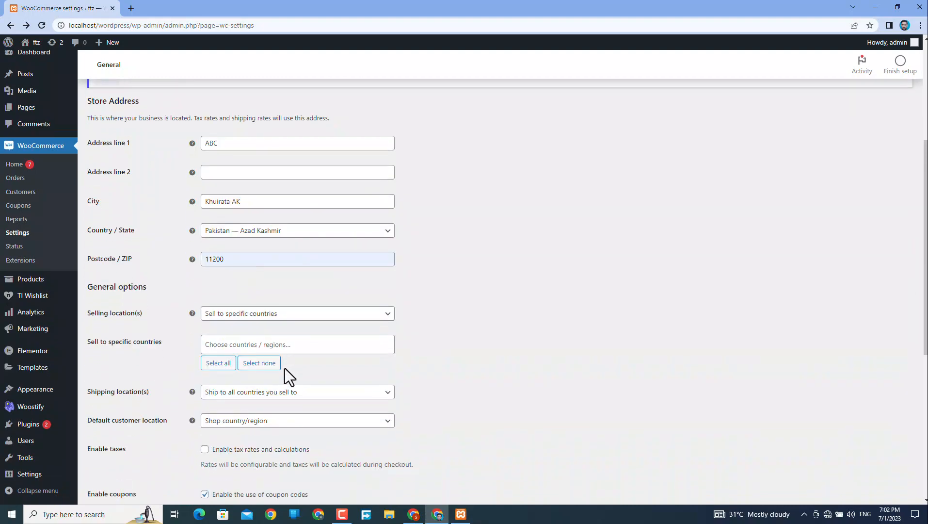
{"action": "left_click", "coordinate": [205, 421]}
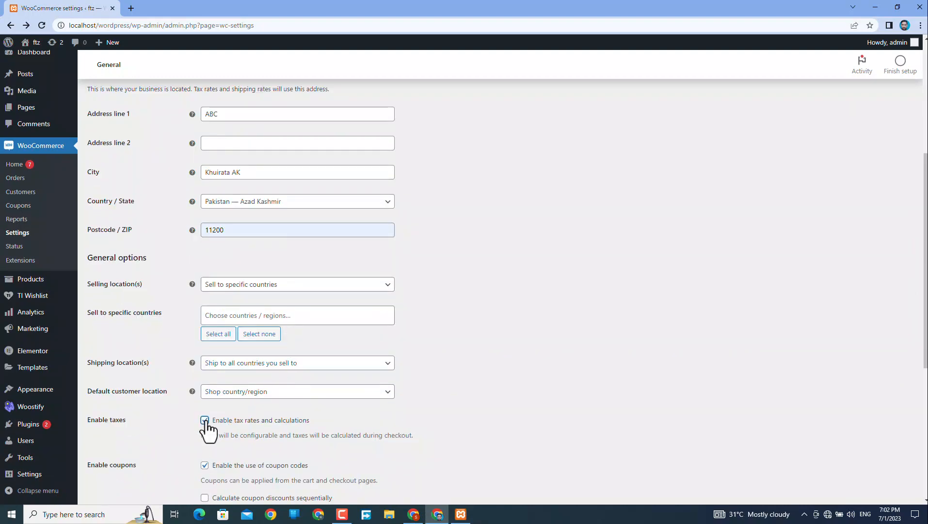
{"action": "scroll", "coordinate": [208, 428], "scroll_direction": "down", "scroll_amount": 5}
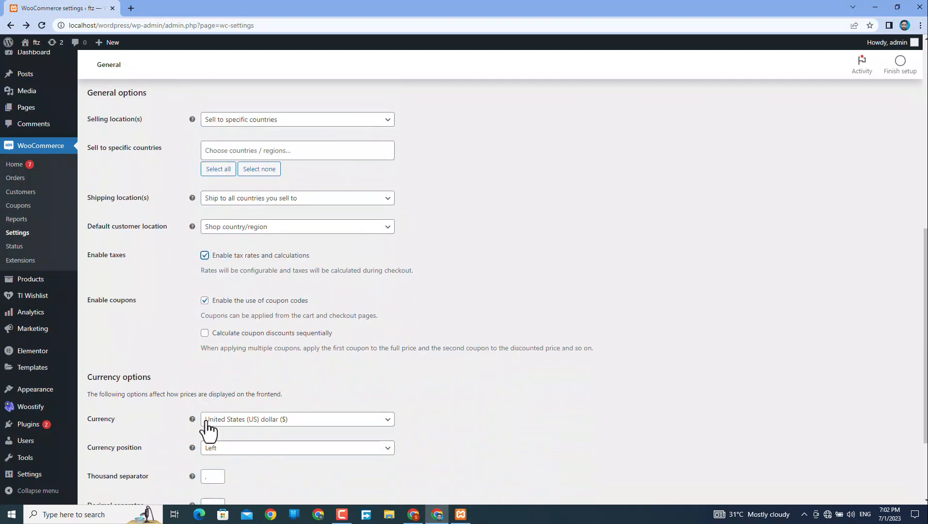
{"action": "scroll", "coordinate": [208, 428], "scroll_direction": "down", "scroll_amount": 1}
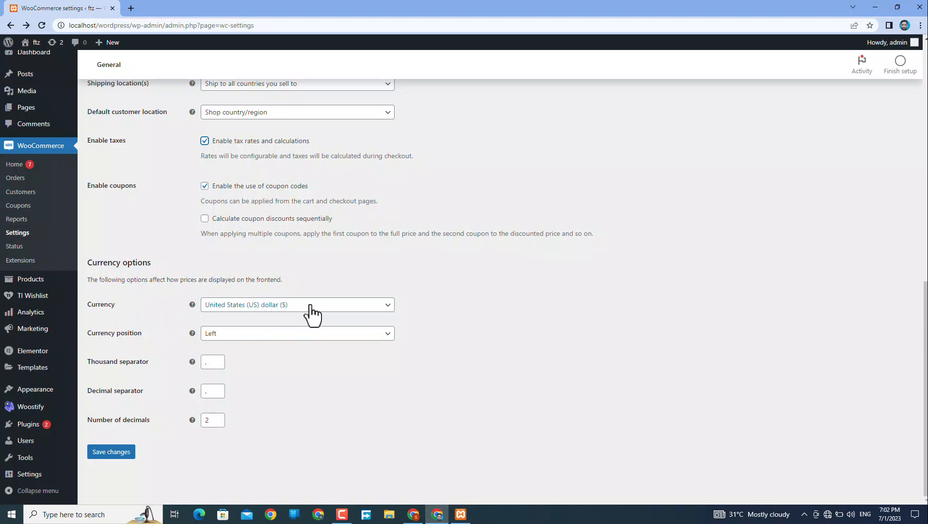
{"action": "scroll", "coordinate": [280, 315], "scroll_direction": "up", "scroll_amount": 2}
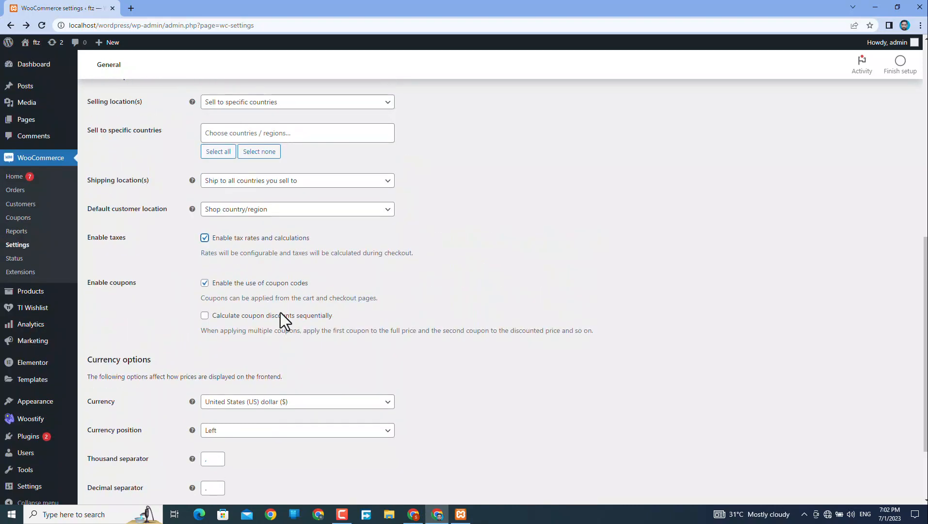
{"action": "scroll", "coordinate": [281, 315], "scroll_direction": "down", "scroll_amount": 1}
{"action": "scroll", "coordinate": [281, 312], "scroll_direction": "down", "scroll_amount": 1}
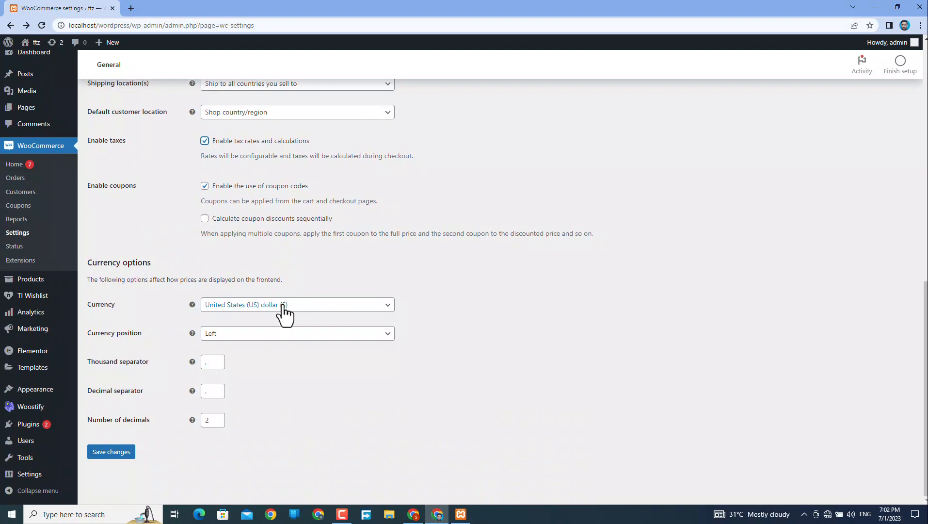
Keep United States (US) dollar as currency, save the settings, and decline Chrome's address prompt.
{"action": "left_click", "coordinate": [285, 311]}
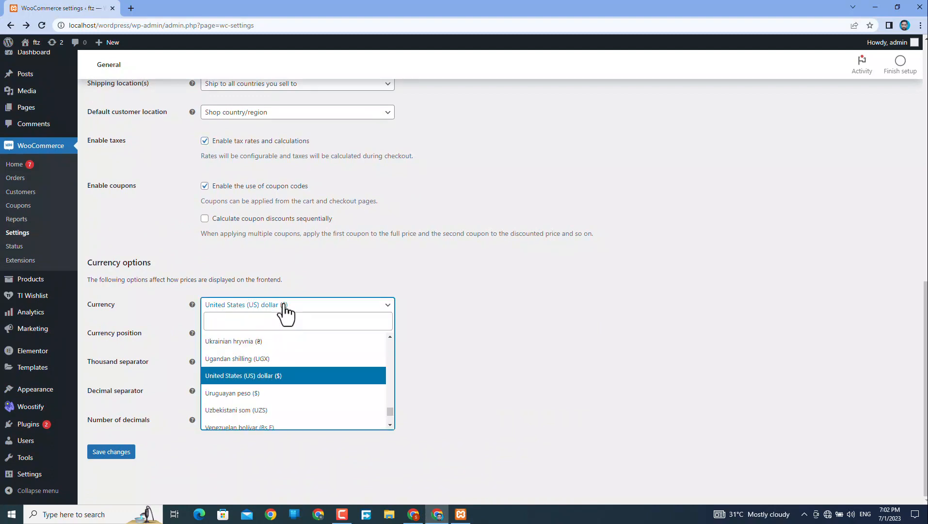
{"action": "type", "text": "pak"}
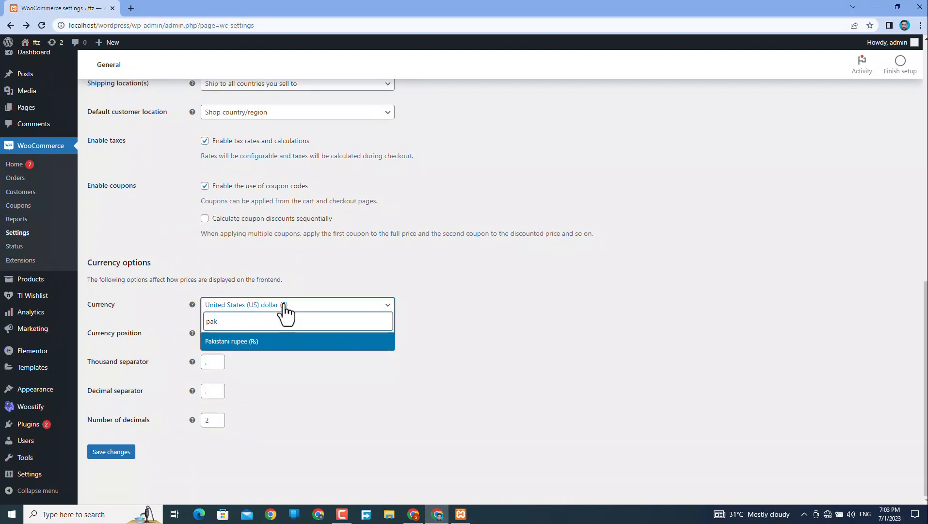
{"action": "left_click", "coordinate": [273, 370]}
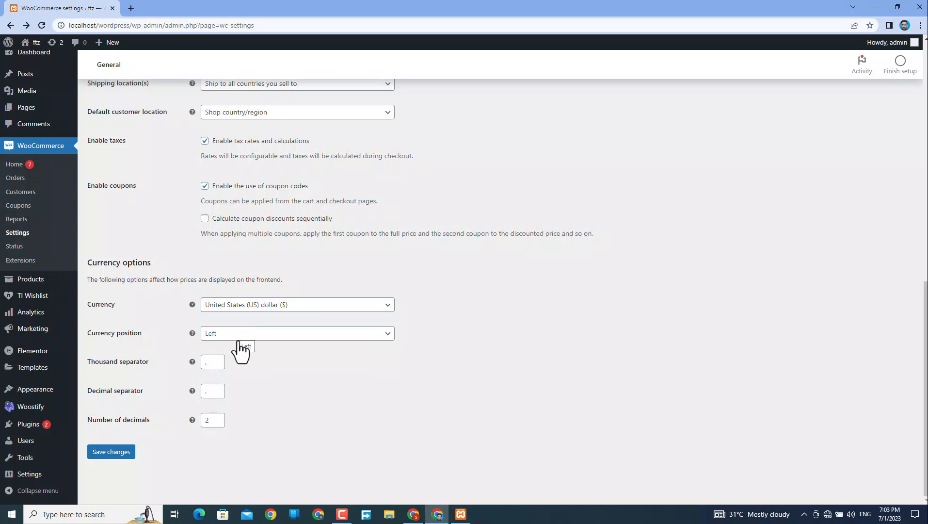
{"action": "left_click", "coordinate": [112, 451]}
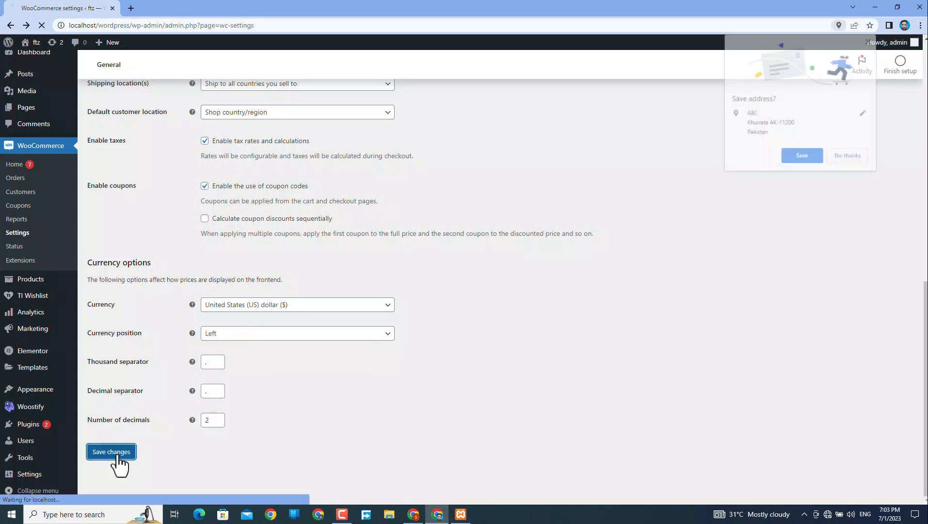
{"action": "left_click", "coordinate": [844, 156]}
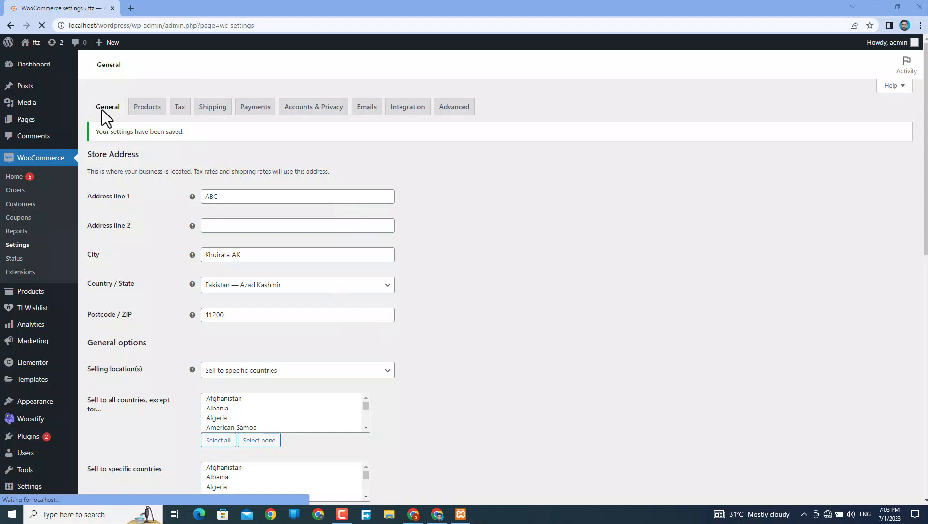
On the Products tab, set Weight unit to g and Dimensions unit to m, then save.
{"action": "left_click", "coordinate": [149, 109]}
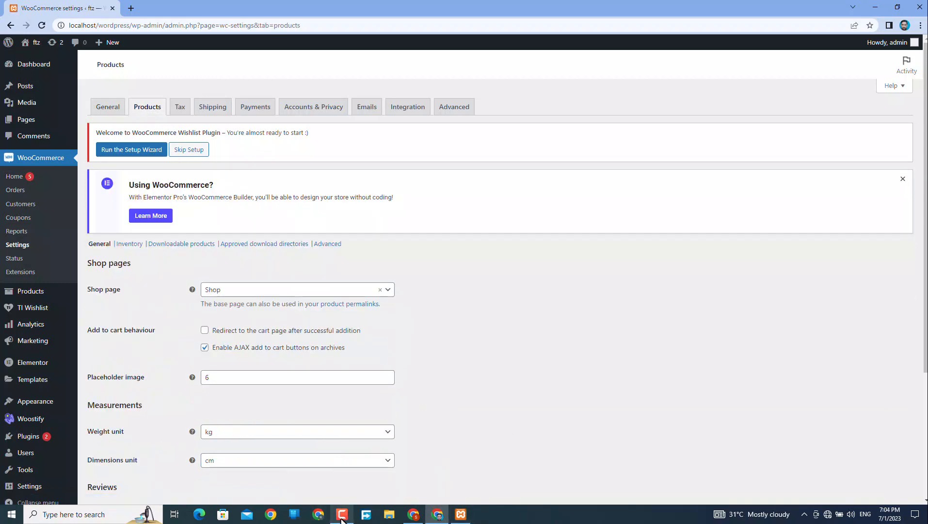
{"action": "left_click", "coordinate": [342, 515]}
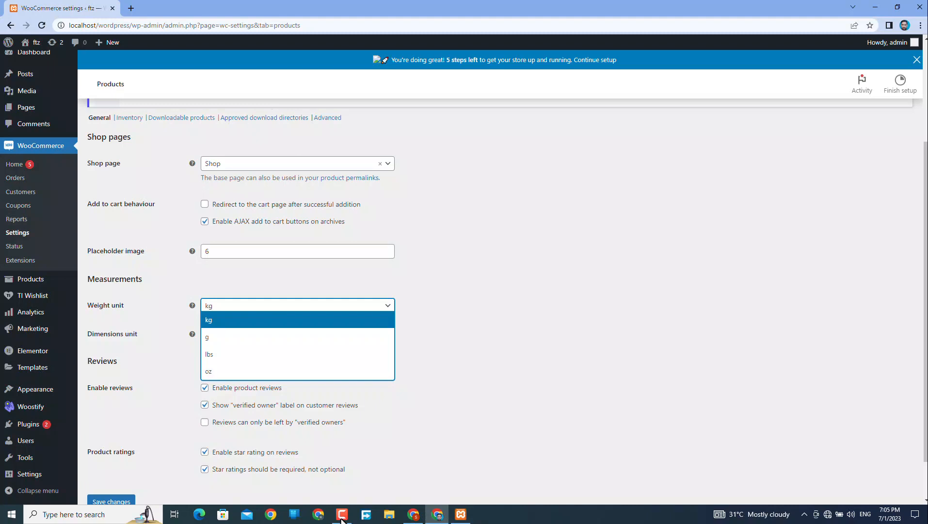
{"action": "key", "text": "Down"}
{"action": "key", "text": "Return"}
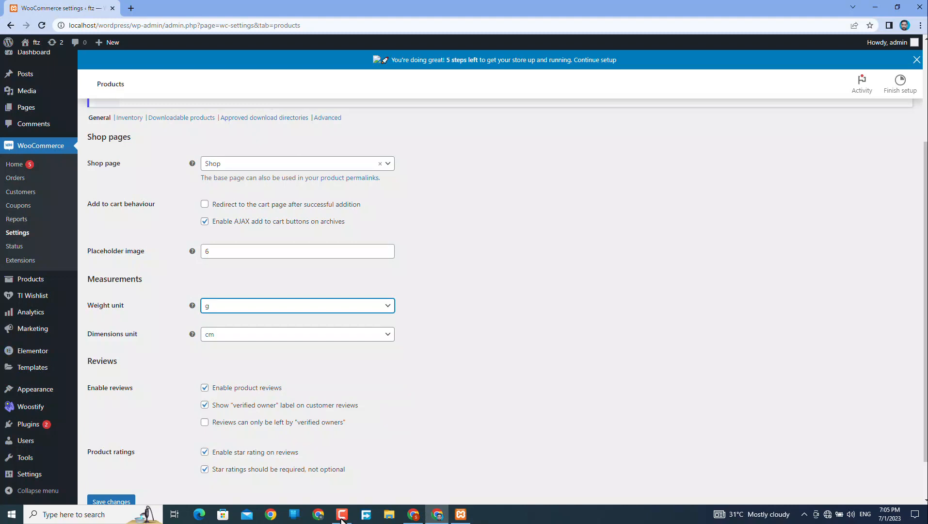
{"action": "key", "text": "Tab"}
{"action": "key", "text": "Down"}
{"action": "key", "text": "Up"}
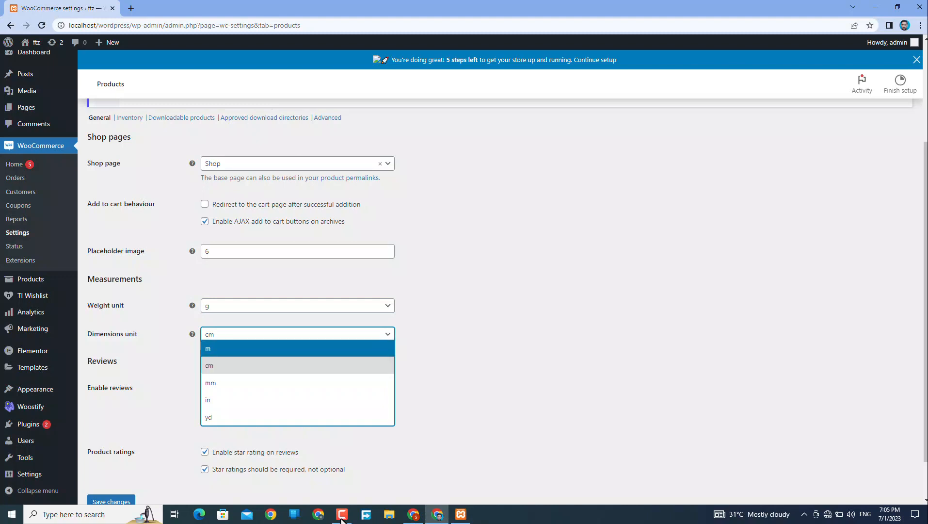
{"action": "key", "text": "Return"}
{"action": "scroll", "coordinate": [343, 521], "scroll_direction": "down", "scroll_amount": 1}
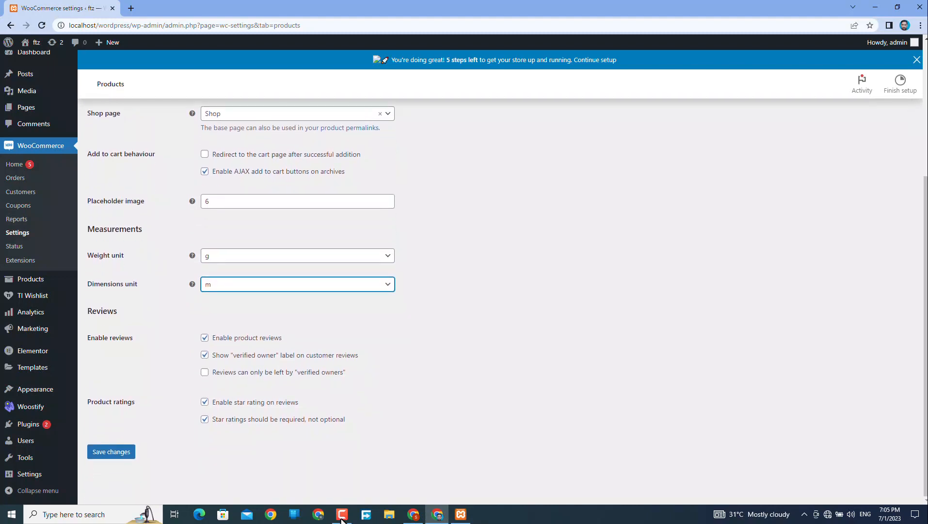
{"action": "key", "text": "Return"}
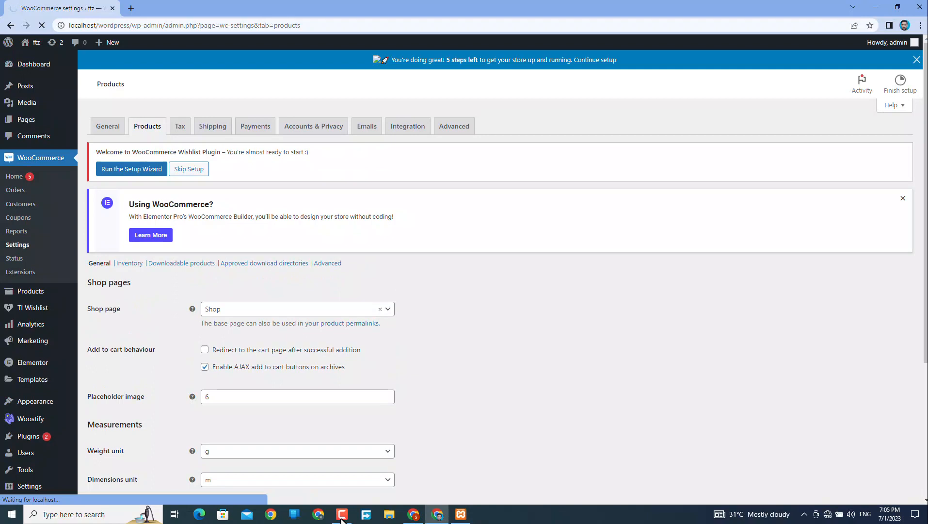
{"action": "key", "text": "Tab"}
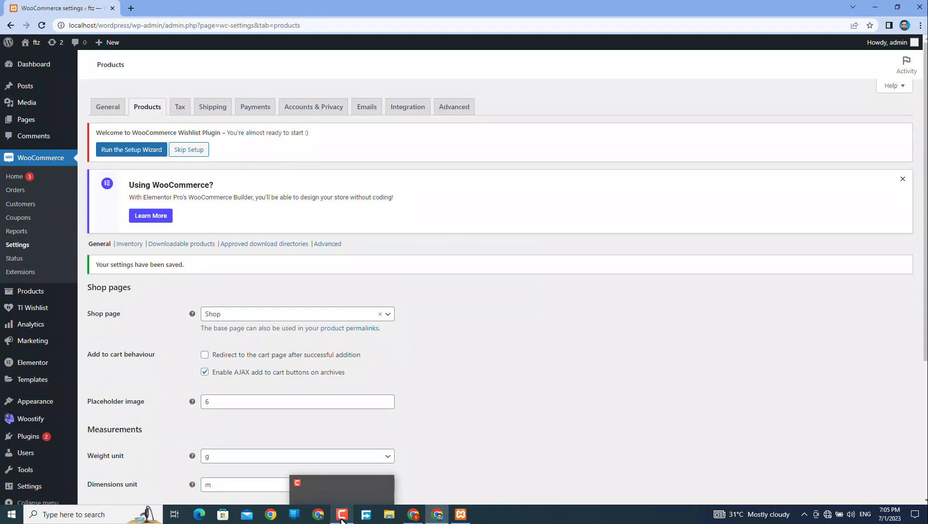
Enter '20%' and 'vat 10%' as additional tax classes and save the tax options.
{"action": "left_click", "coordinate": [341, 519]}
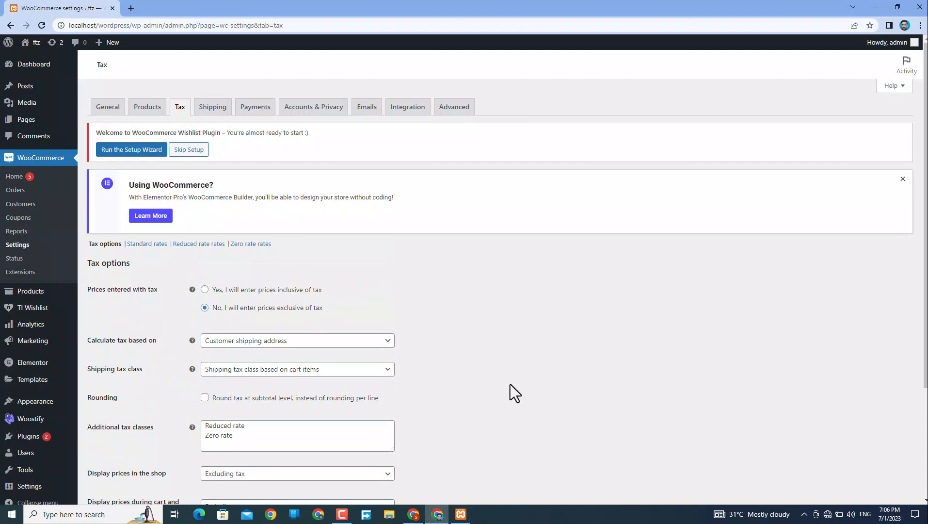
{"action": "scroll", "coordinate": [511, 385], "scroll_direction": "down", "scroll_amount": 3}
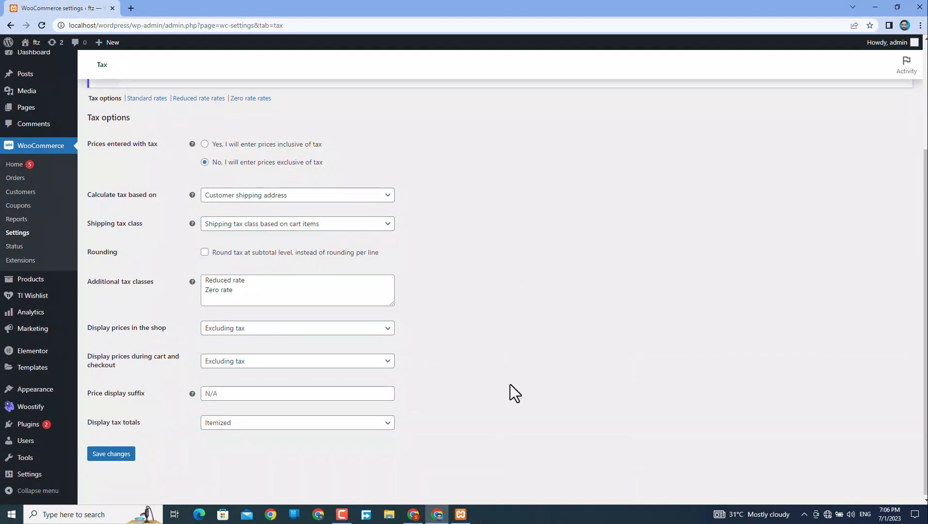
{"action": "key", "text": "Tab"}
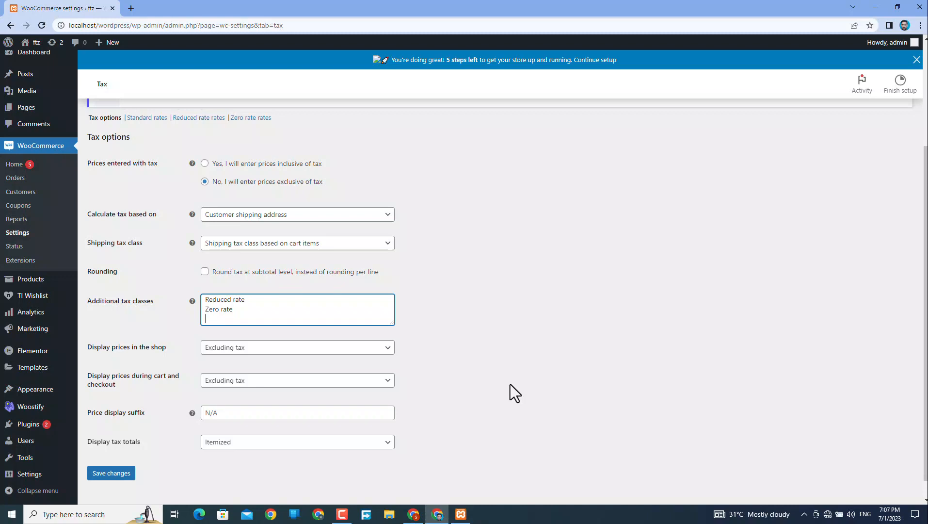
{"action": "type", "text": "20%"}
{"action": "key", "text": "Return"}
{"action": "type", "text": "vat"}
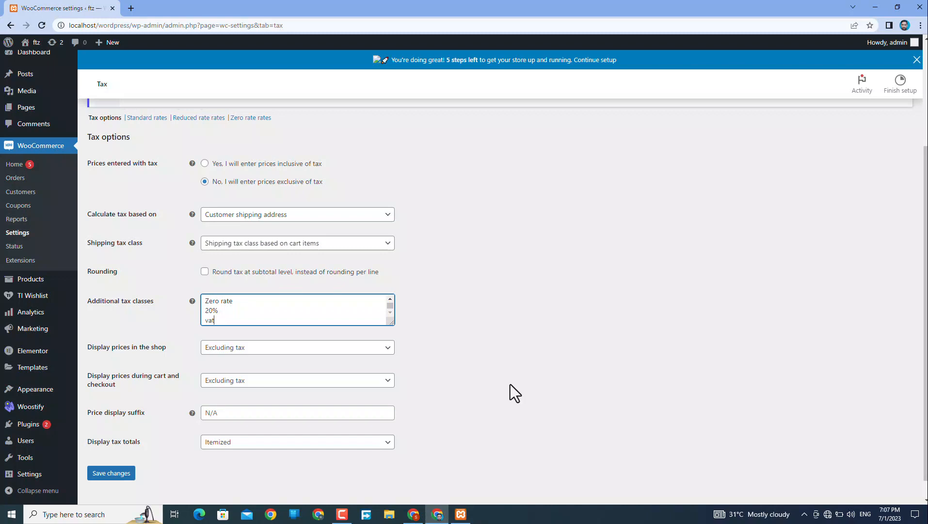
{"action": "type", "text": " 10%"}
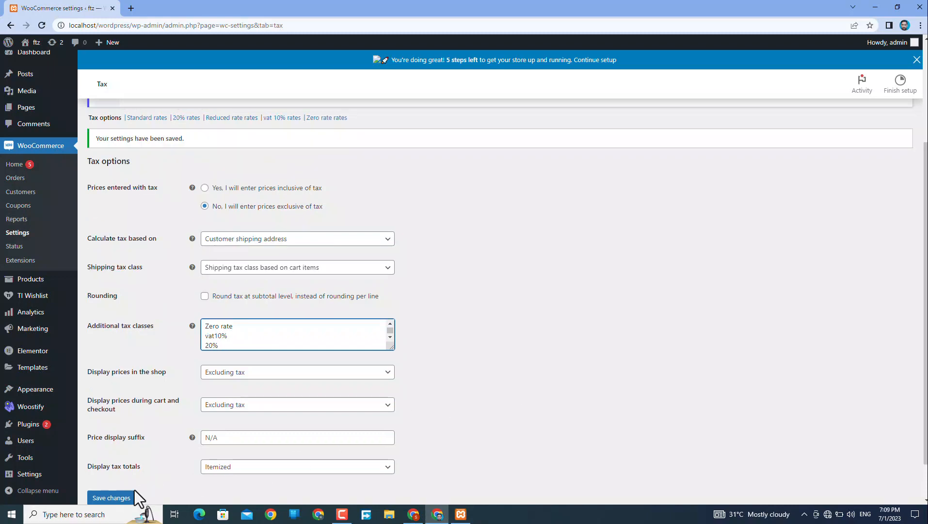
{"action": "left_click", "coordinate": [120, 498]}
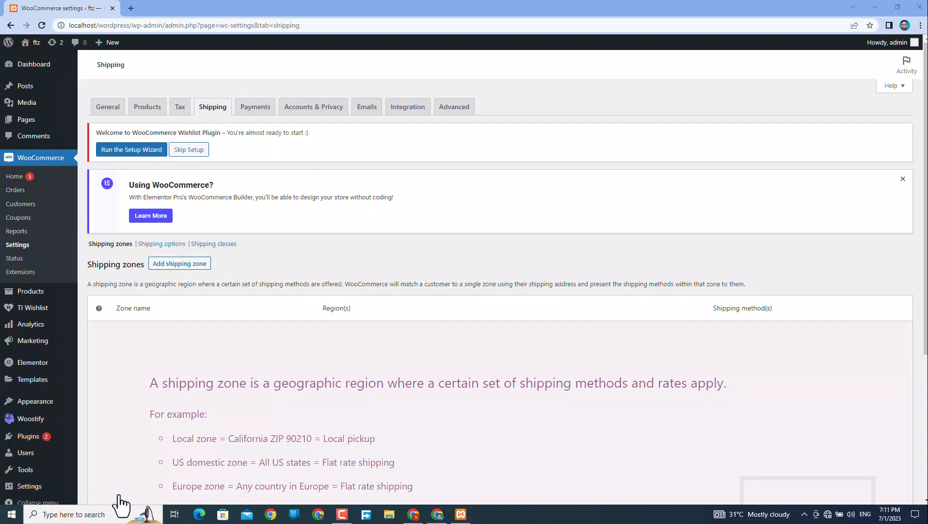
Name the new shipping zone 'Kashmir' and open its shipping method choices.
{"action": "scroll", "coordinate": [119, 497], "scroll_direction": "down", "scroll_amount": 1}
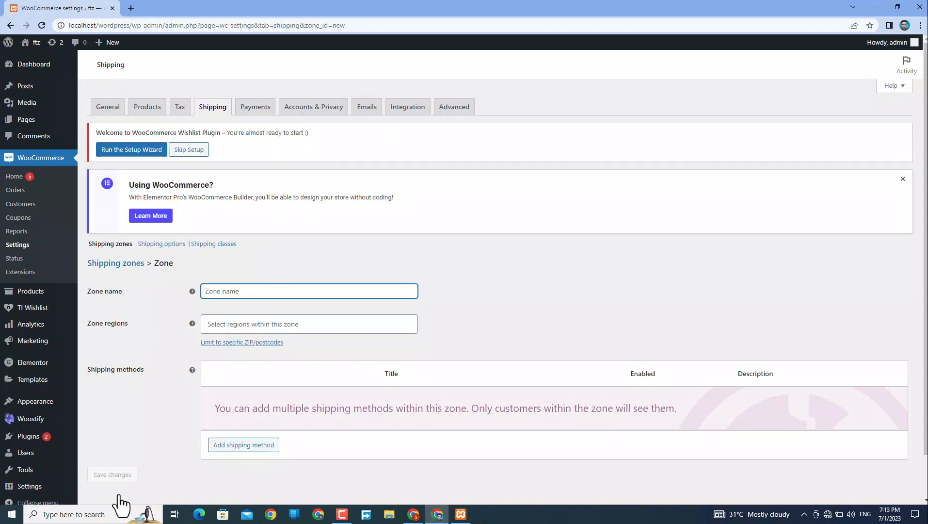
{"action": "type", "text": "k"}
{"action": "key", "text": "BackSpace"}
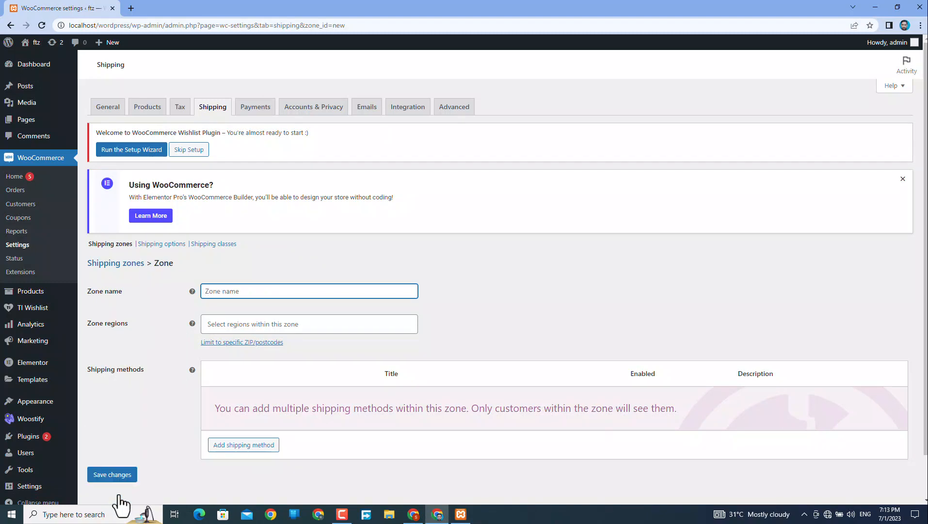
{"action": "type", "text": "Kashmir"}
{"action": "key", "text": "Tab"}
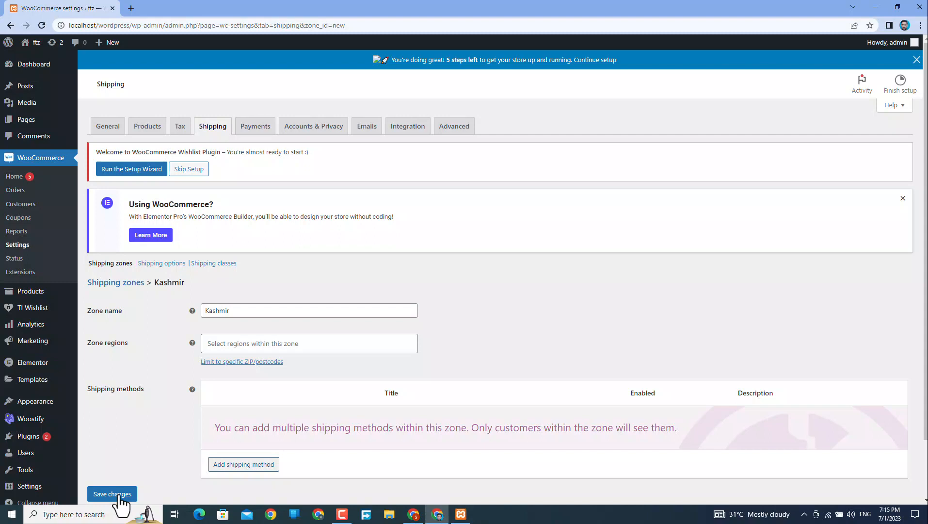
{"action": "key", "text": "Return"}
{"action": "key", "text": "alt+Down"}
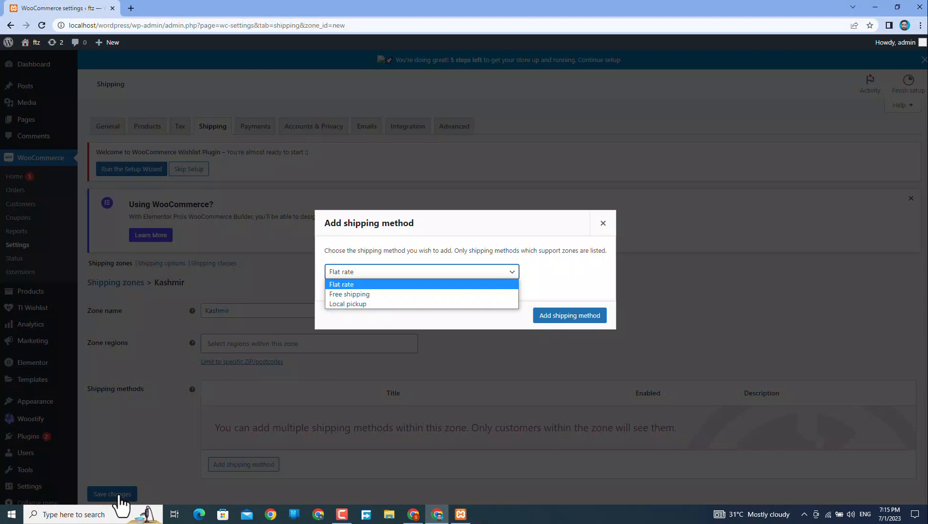
Add Flat rate as the shipping method for the Kashmir zone.
{"action": "key", "text": "Down"}
{"action": "key", "text": "Down"}
{"action": "key", "text": "Up"}
{"action": "key", "text": "Up"}
{"action": "key", "text": "Return"}
{"action": "key", "text": "Tab"}
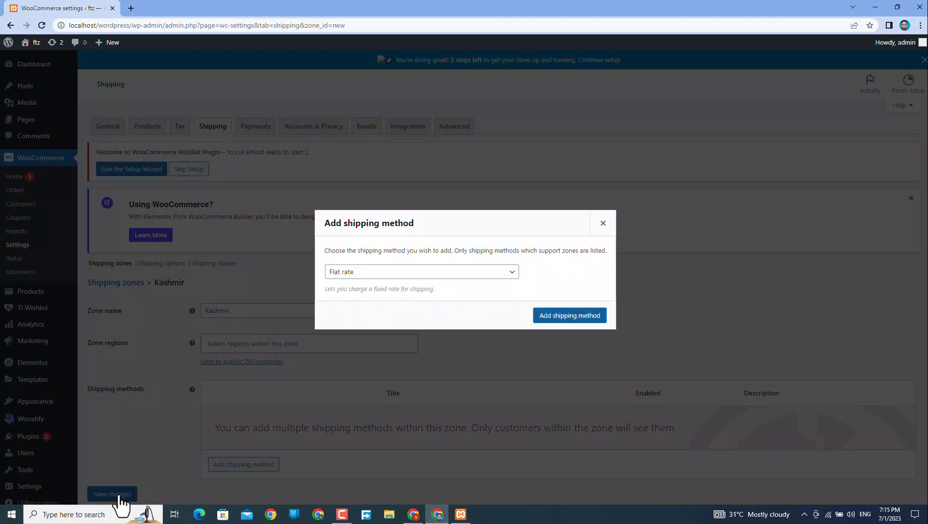
{"action": "key", "text": "Return"}
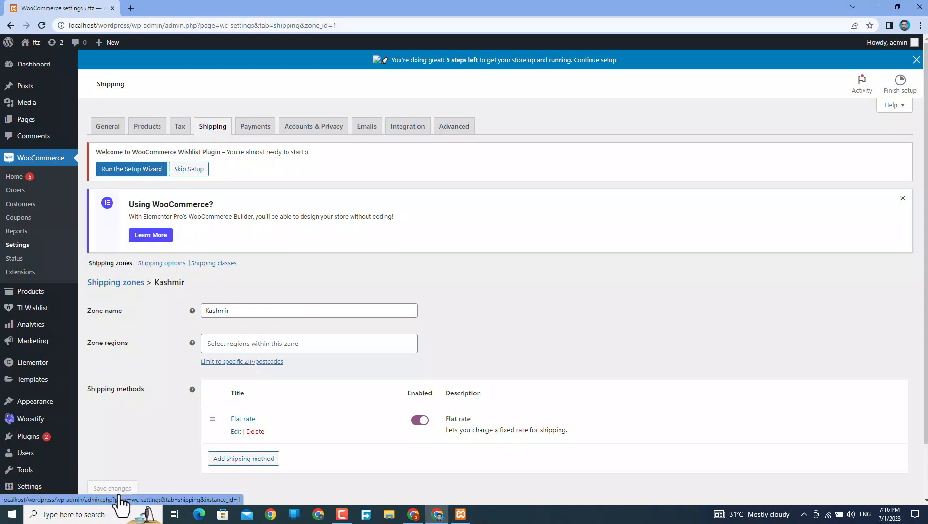
Set the flat rate cost to 2.00 *[qty], keeping tax status Taxable, and save.
{"action": "left_click", "coordinate": [236, 432]}
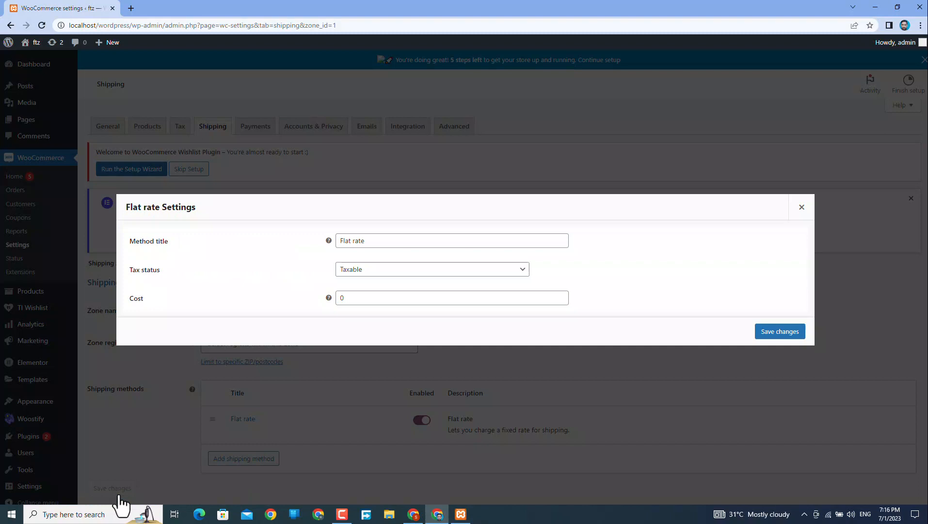
{"action": "left_click", "coordinate": [360, 298]}
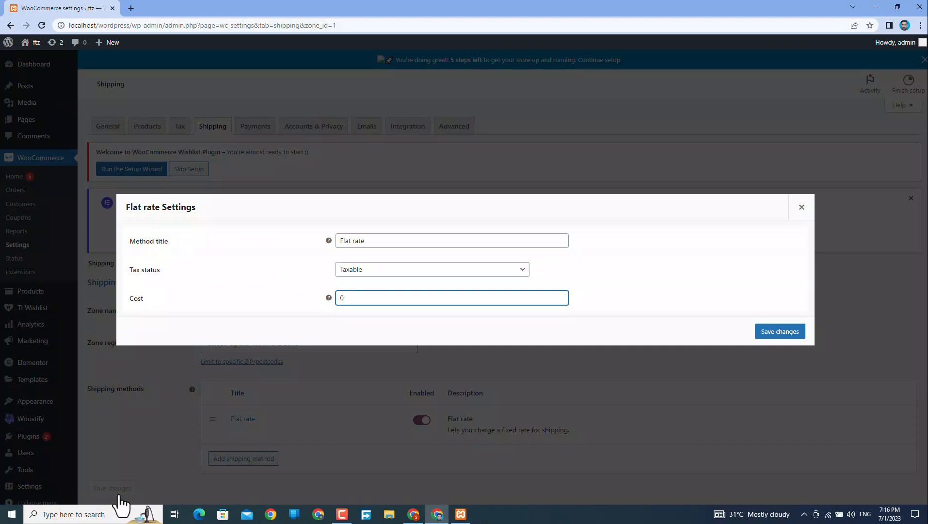
{"action": "mouse_move", "coordinate": [128, 231]}
{"action": "left_mouse_down"}
{"action": "mouse_move", "coordinate": [360, 310]}
{"action": "mouse_move", "coordinate": [311, 301]}
{"action": "left_mouse_up"}
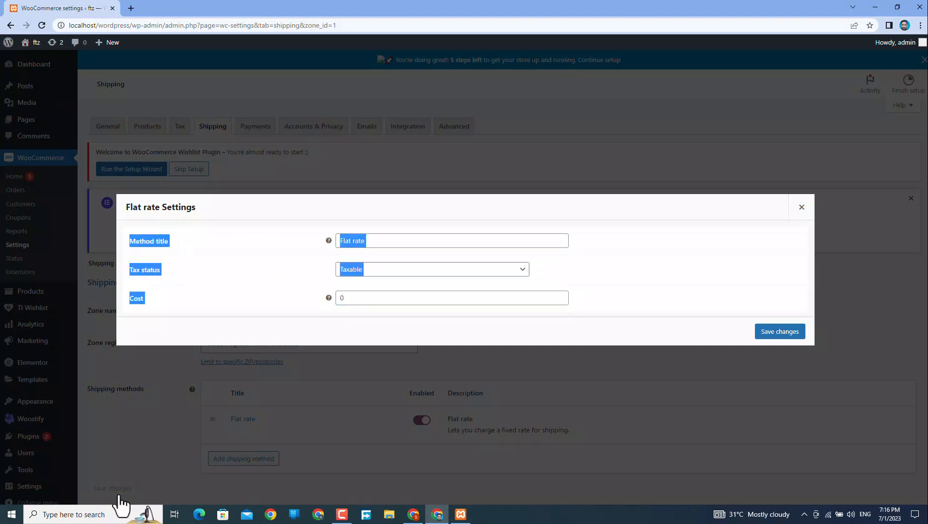
{"action": "left_click", "coordinate": [432, 269]}
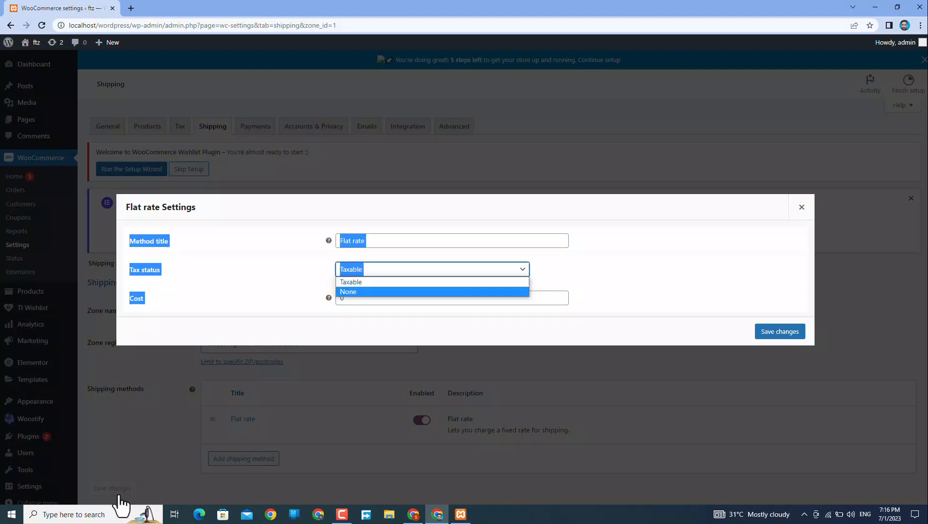
{"action": "left_click", "coordinate": [388, 282]}
{"action": "left_click", "coordinate": [417, 241]}
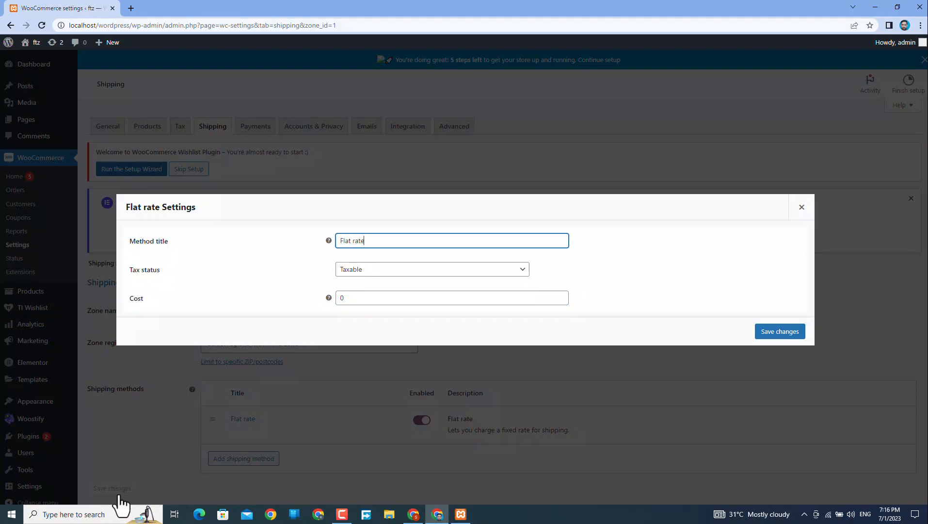
{"action": "left_click", "coordinate": [417, 297]}
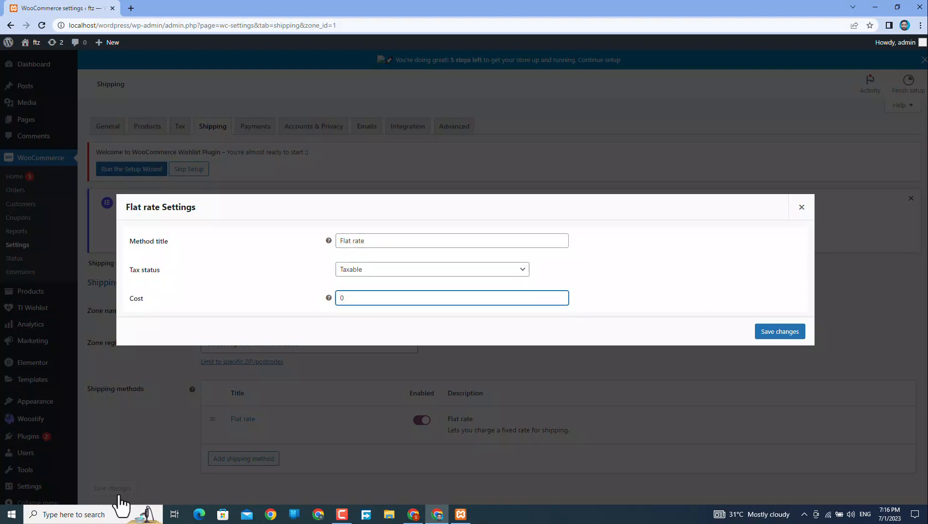
{"action": "key", "text": "BackSpace"}
{"action": "type", "text": "1"}
{"action": "mouse_move", "coordinate": [328, 298]}
{"action": "key", "text": "BackSpace"}
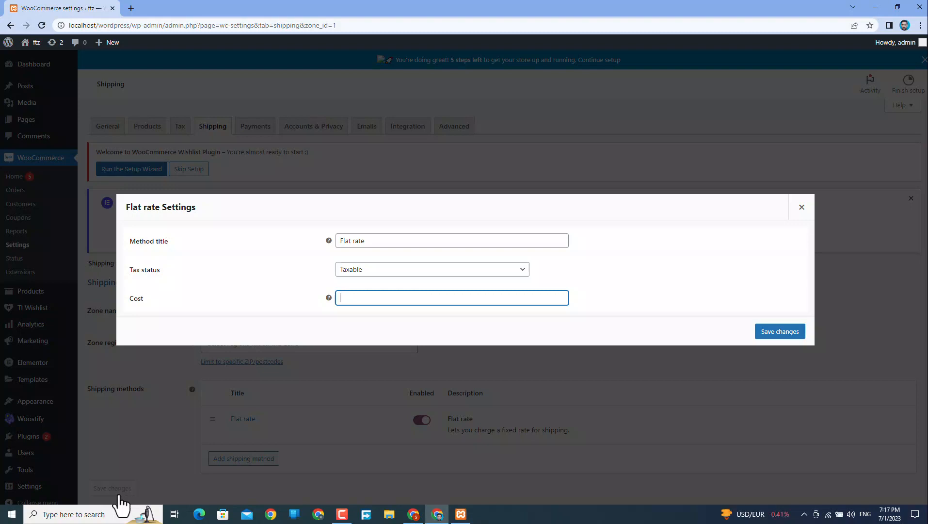
{"action": "type", "text": "2.00 *["}
{"action": "key", "text": "BackSpace"}
{"action": "type", "text": "[qty"}
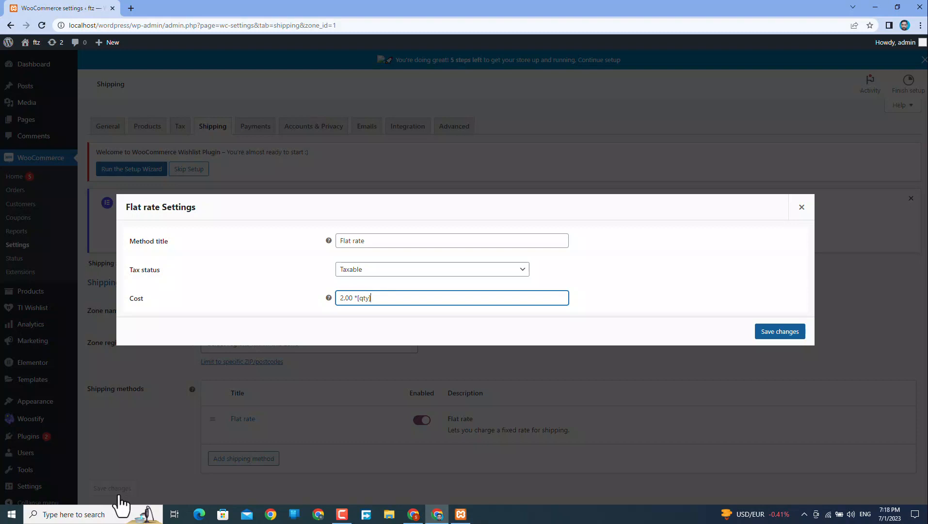
{"action": "key", "text": "Return"}
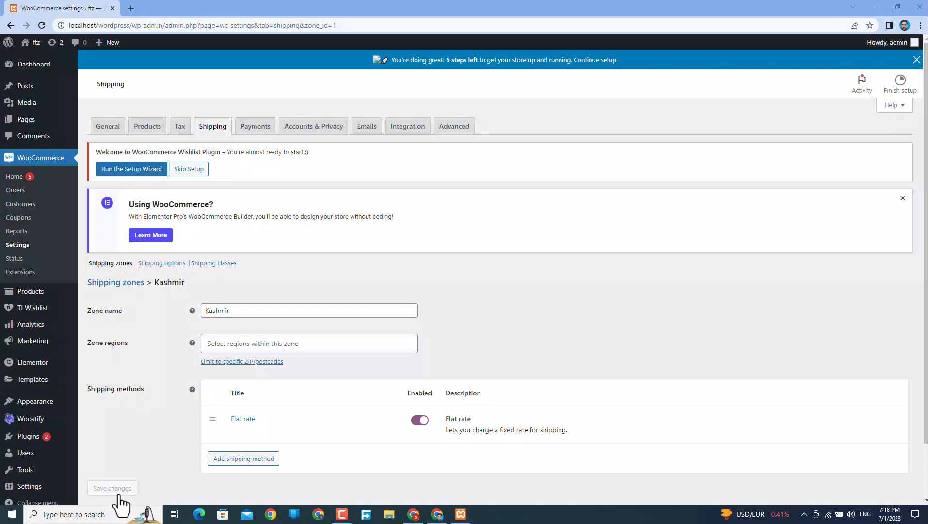
Add a 'computer' class in the Shipping classes section and save it.
{"action": "scroll", "coordinate": [118, 496], "scroll_direction": "down", "scroll_amount": 2}
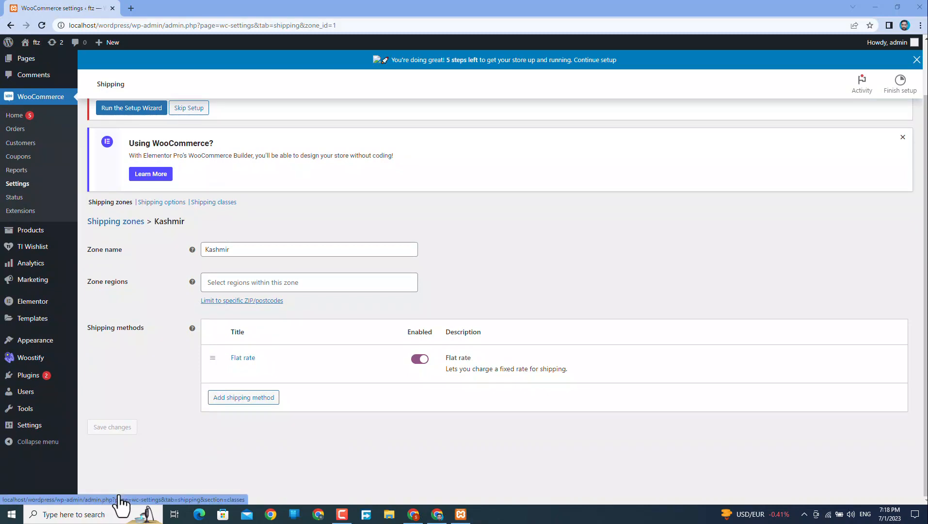
{"action": "left_click", "coordinate": [118, 500]}
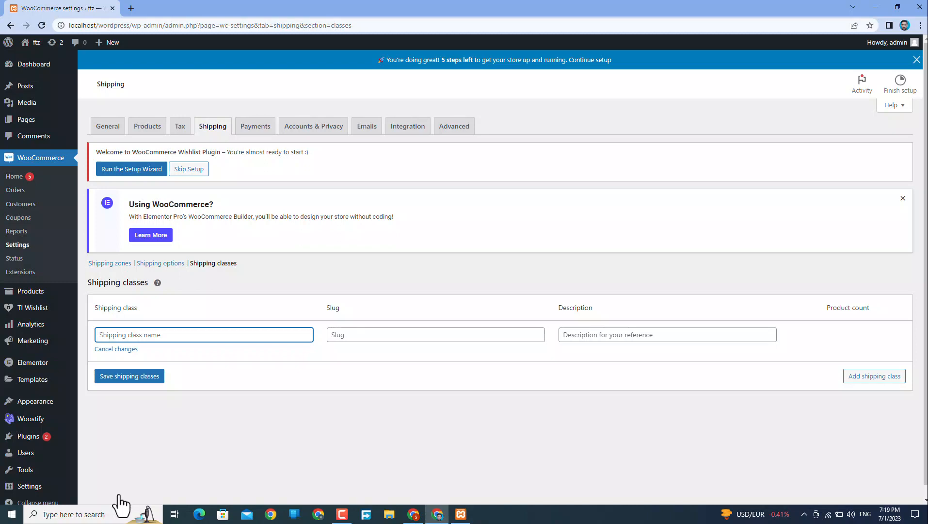
{"action": "type", "text": "computer"}
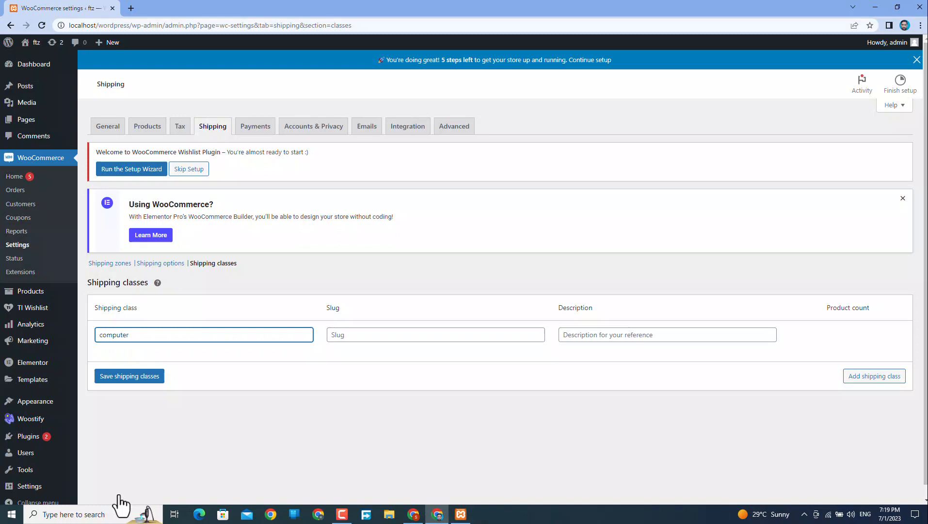
{"action": "key", "text": "Return"}
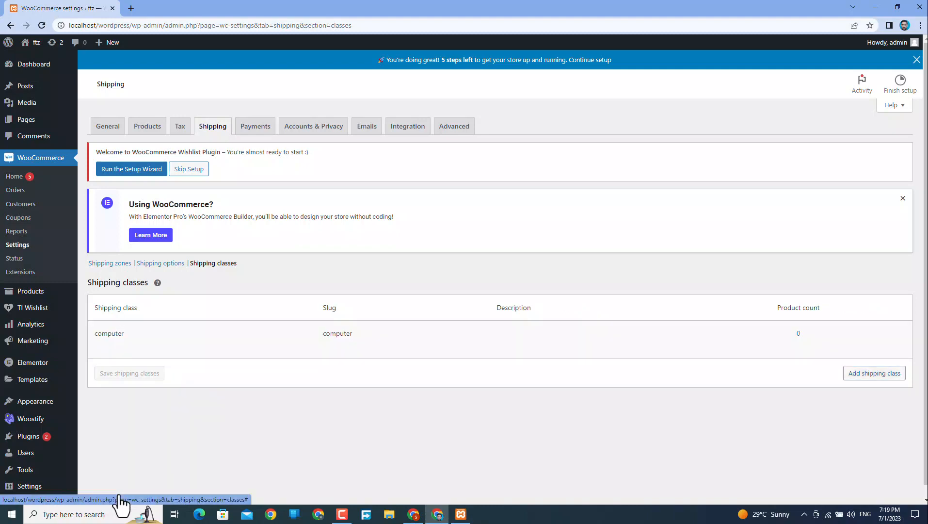
Add and save a 'clothes' shipping class, then reload to the Shipping zones page.
{"action": "left_click", "coordinate": [875, 373]}
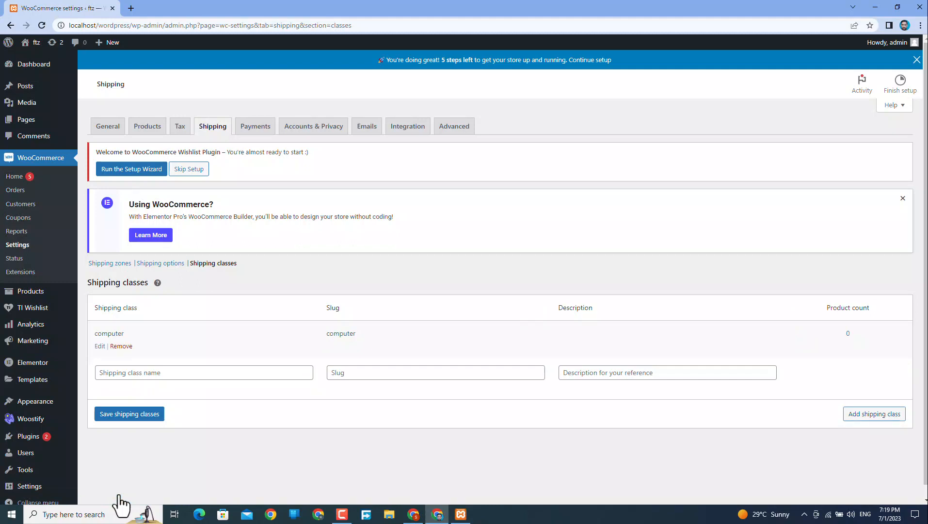
{"action": "left_click", "coordinate": [203, 373]}
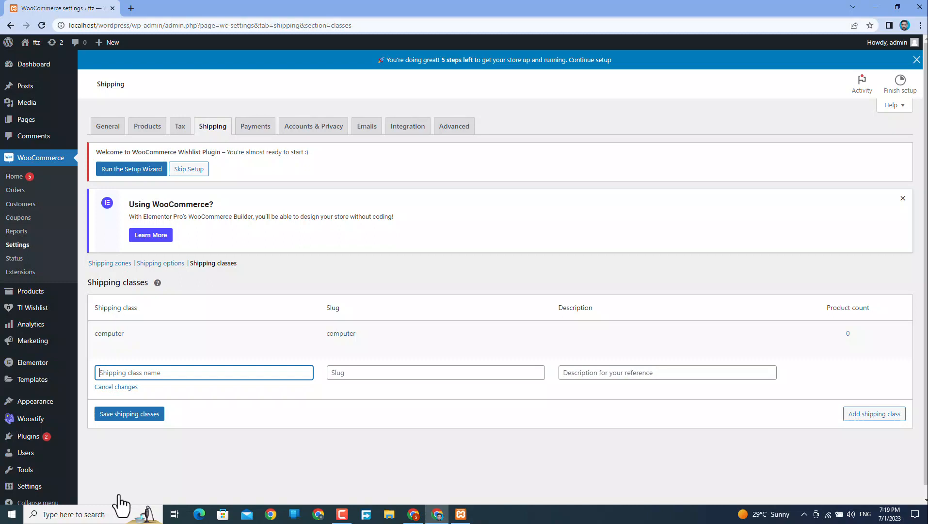
{"action": "type", "text": "clothes"}
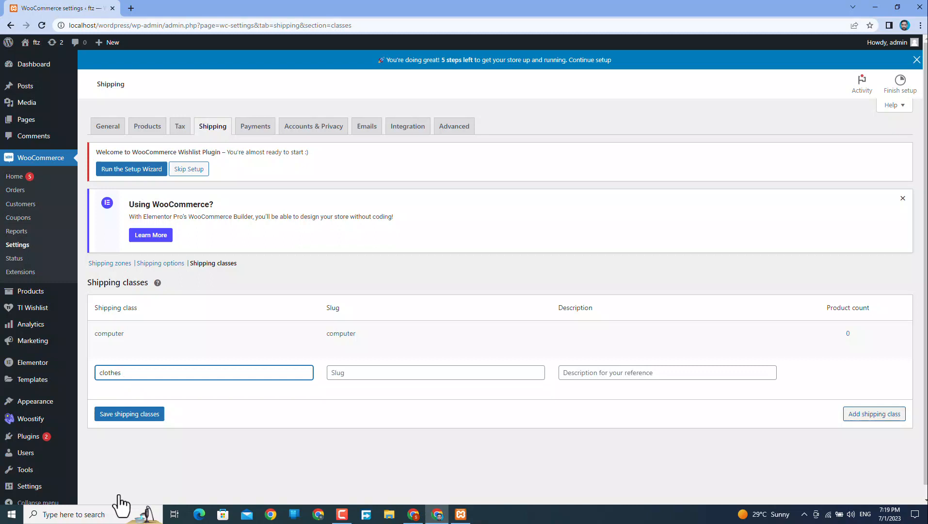
{"action": "left_click", "coordinate": [875, 414]}
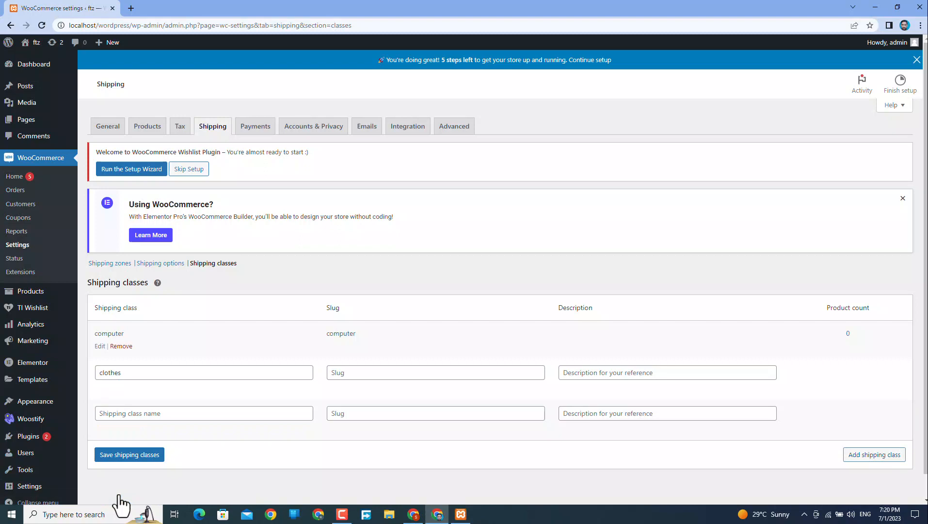
{"action": "left_click", "coordinate": [122, 454]}
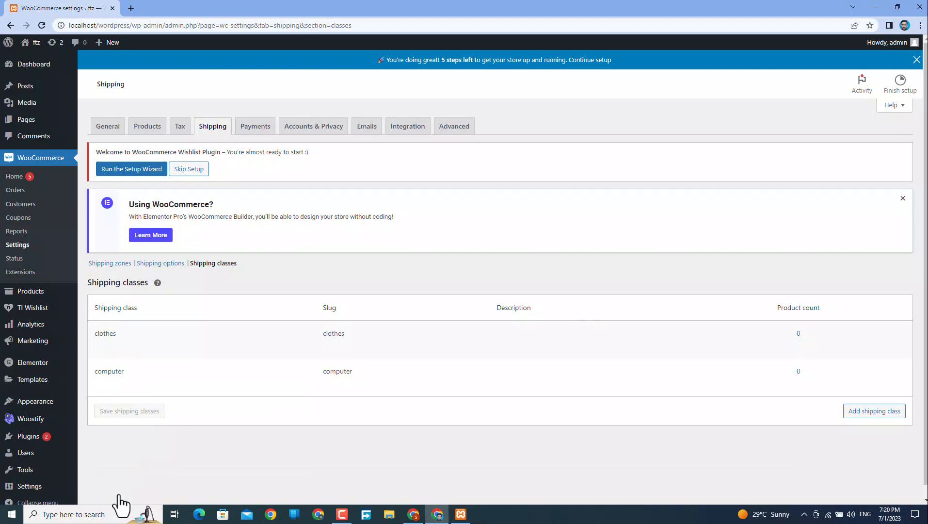
{"action": "key", "text": "F5"}
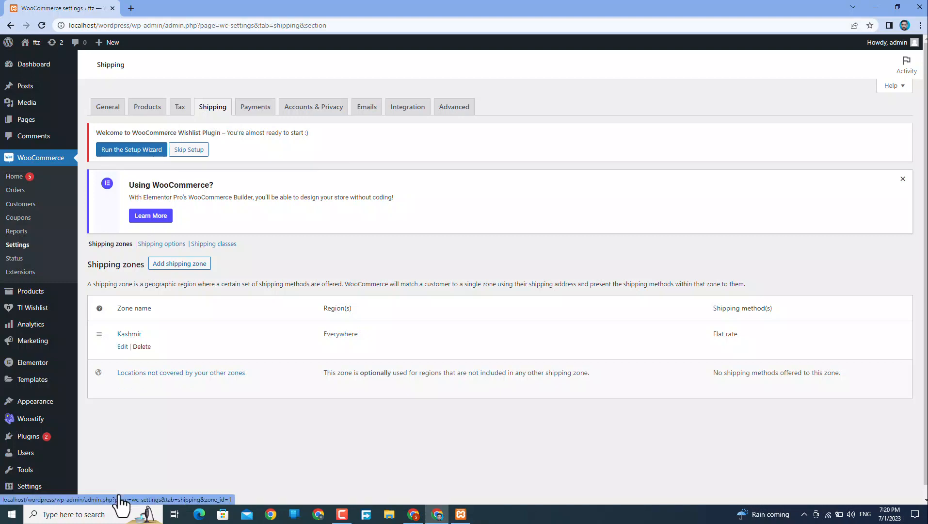
In Kashmir's Flat rate, move the general cost to the clothes class and set computer to 10.00*[qty].
{"action": "left_click", "coordinate": [122, 347]}
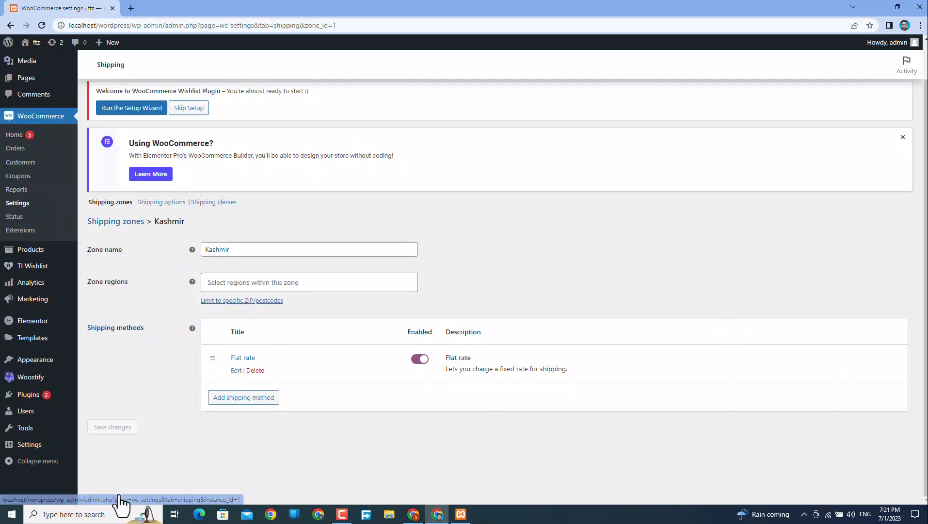
{"action": "left_click", "coordinate": [236, 370]}
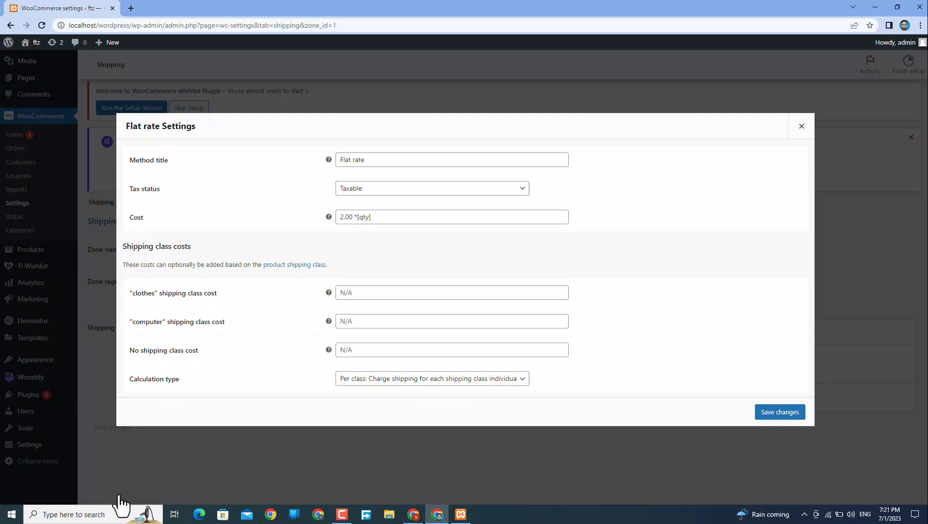
{"action": "left_click_drag", "start_coordinate": [376, 217], "coordinate": [330, 217]}
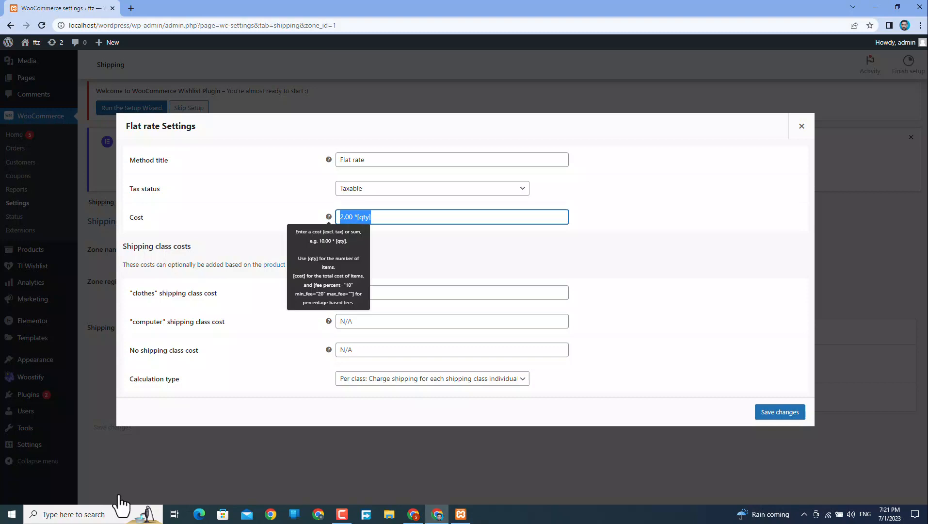
{"action": "right_click", "coordinate": [371, 216]}
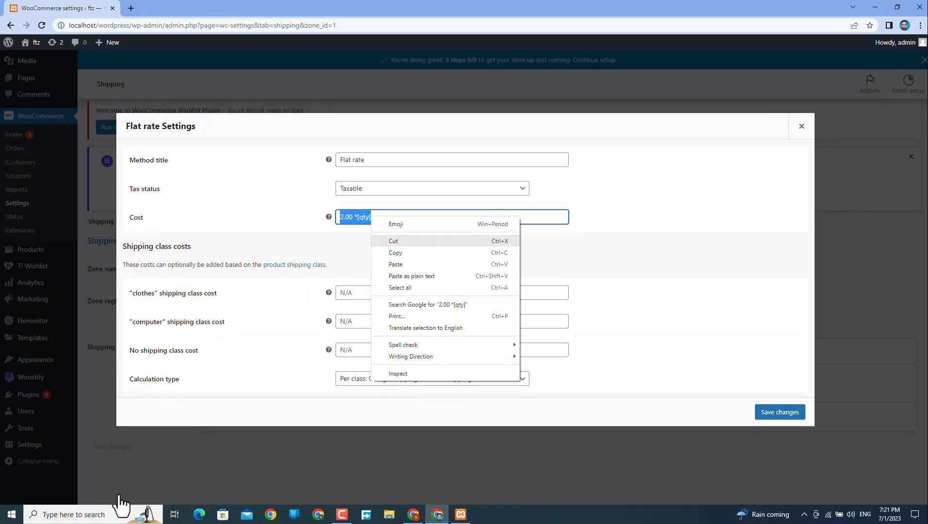
{"action": "left_click", "coordinate": [394, 241]}
{"action": "right_click", "coordinate": [357, 294]}
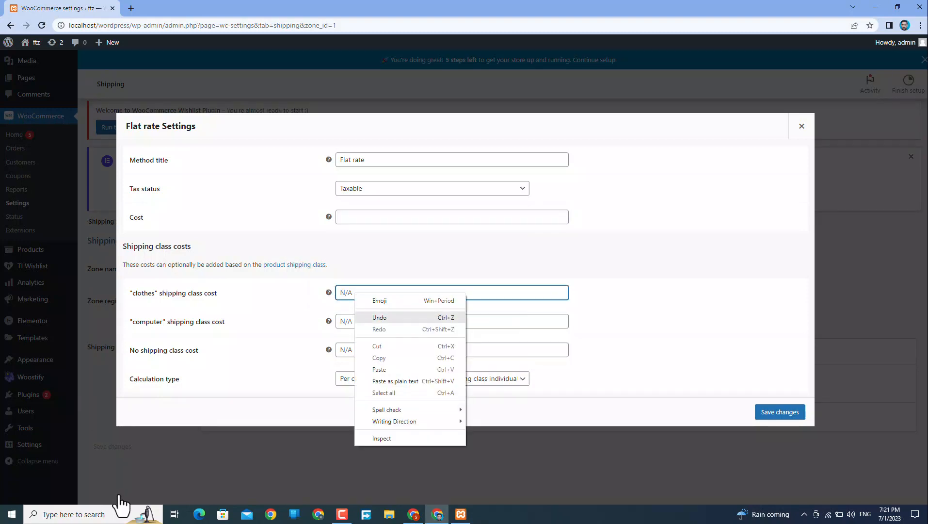
{"action": "key", "text": "Return"}
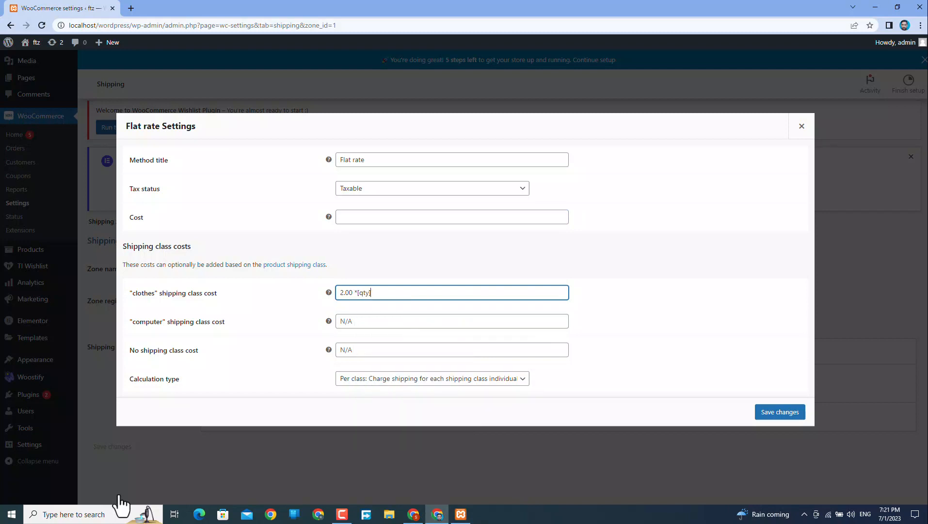
{"action": "key", "text": "Tab"}
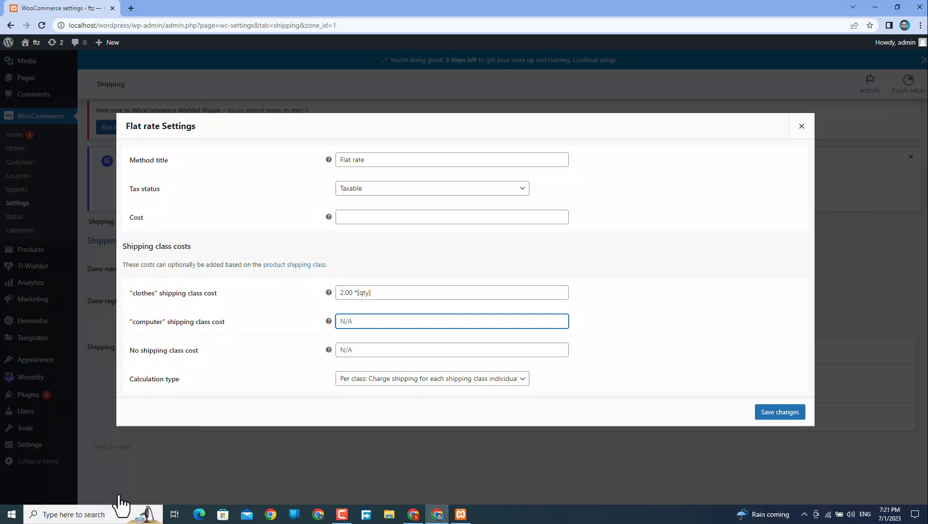
{"action": "type", "text": "1"}
{"action": "type", "text": "0"}
{"action": "type", "text": "*"}
{"action": "type", "text": ".00"}
{"action": "type", "text": "*"}
{"action": "type", "text": "[qt"}
{"action": "type", "text": "y]"}
Save the per-class flat rate costs and open a new browser tab.
{"action": "left_click", "coordinate": [780, 412]}
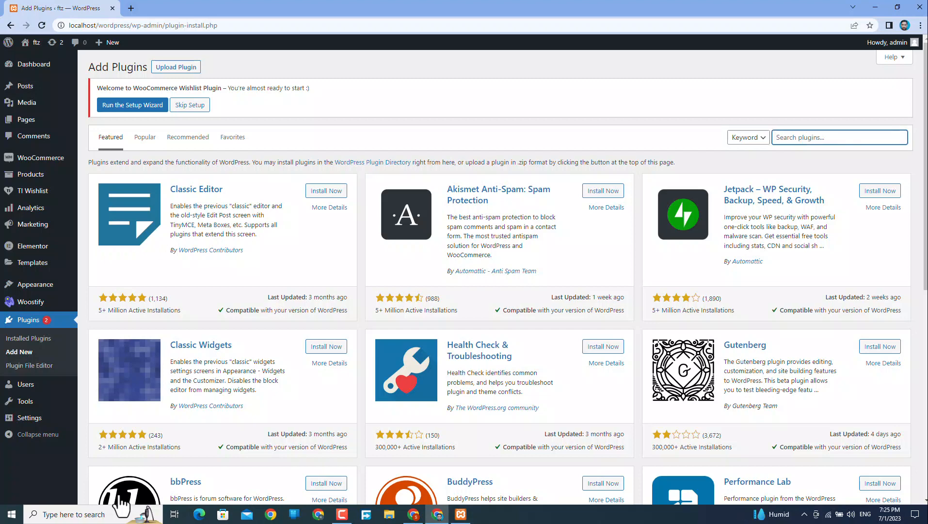
{"action": "key", "text": "ctrl+t"}
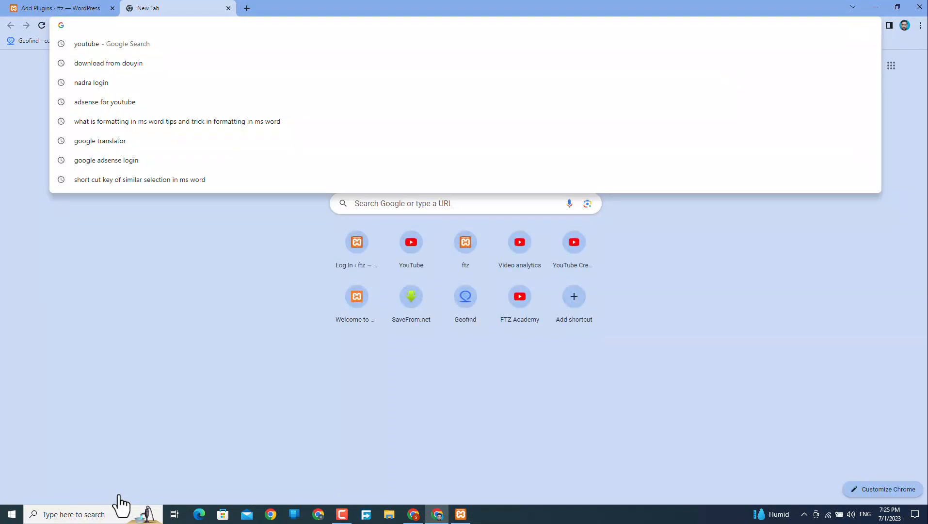
Search Google for 'gateway in pakistan', then return to the Add Plugins tab.
{"action": "type", "text": "ga"}
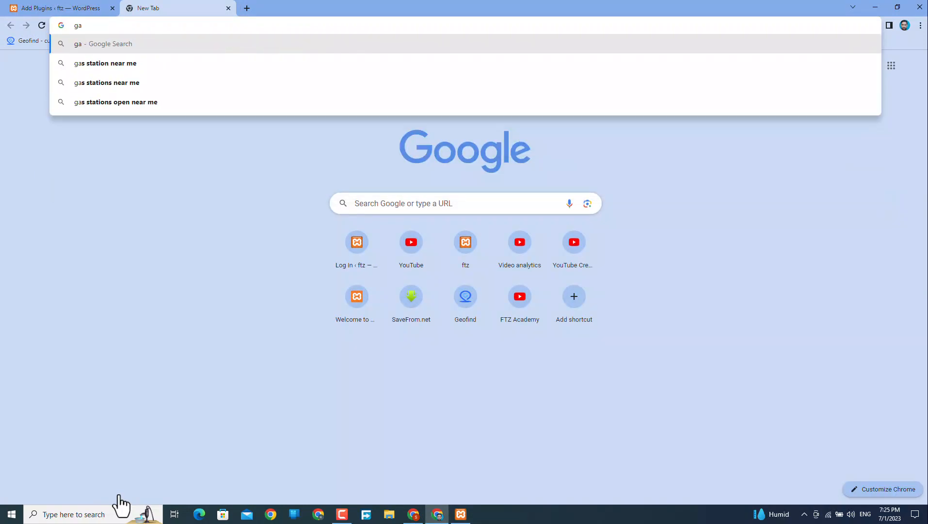
{"action": "type", "text": "teway"}
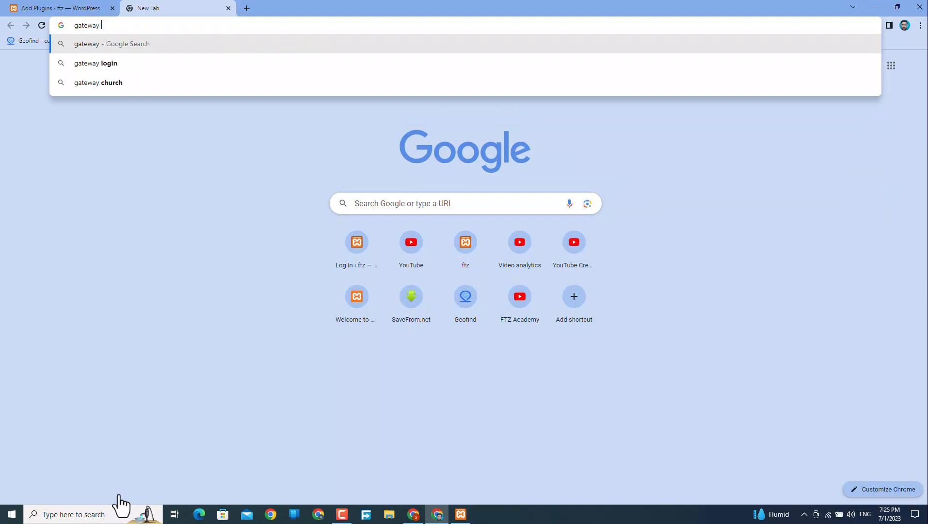
{"action": "type", "text": " in pakistan"}
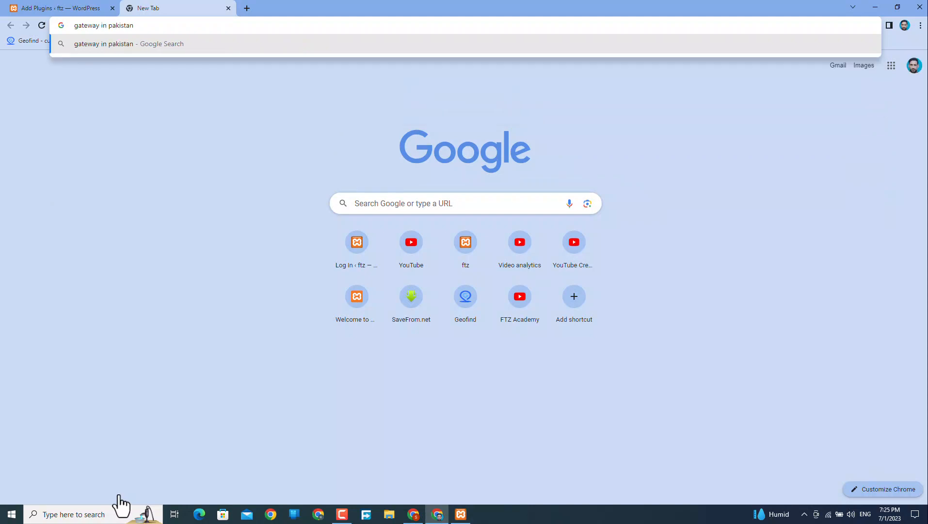
{"action": "key", "text": "Return"}
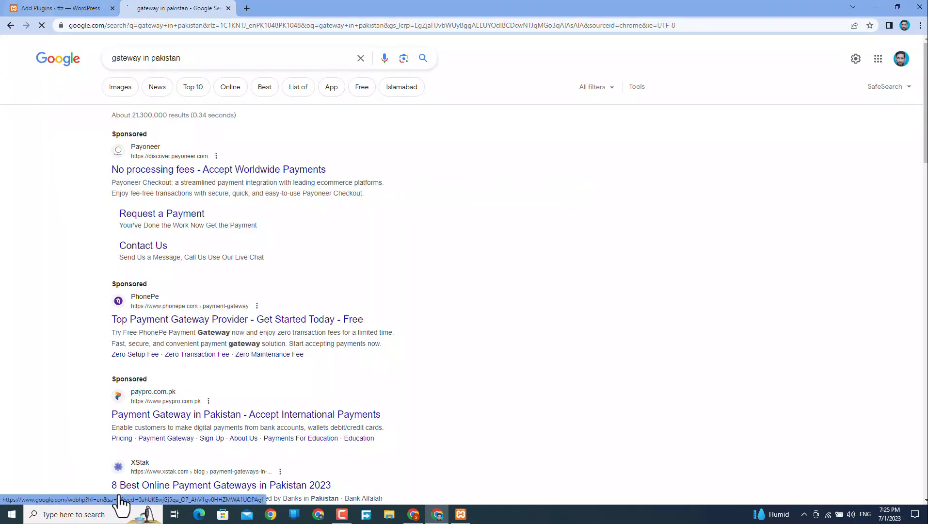
{"action": "key", "text": "ctrl+Tab"}
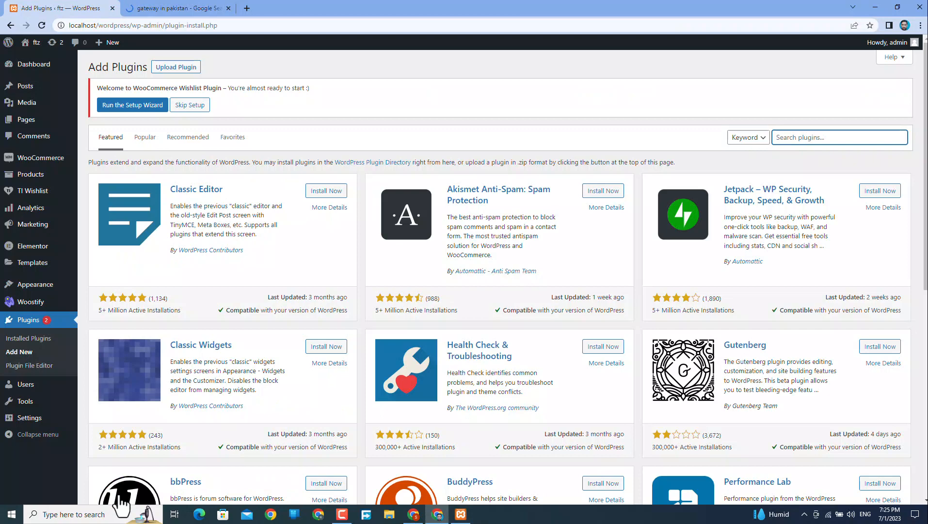
Search the plugin directory for payoneer, then stripe, then paypal, then 'jaaz' for JazzCash.
{"action": "type", "text": "paynoo"}
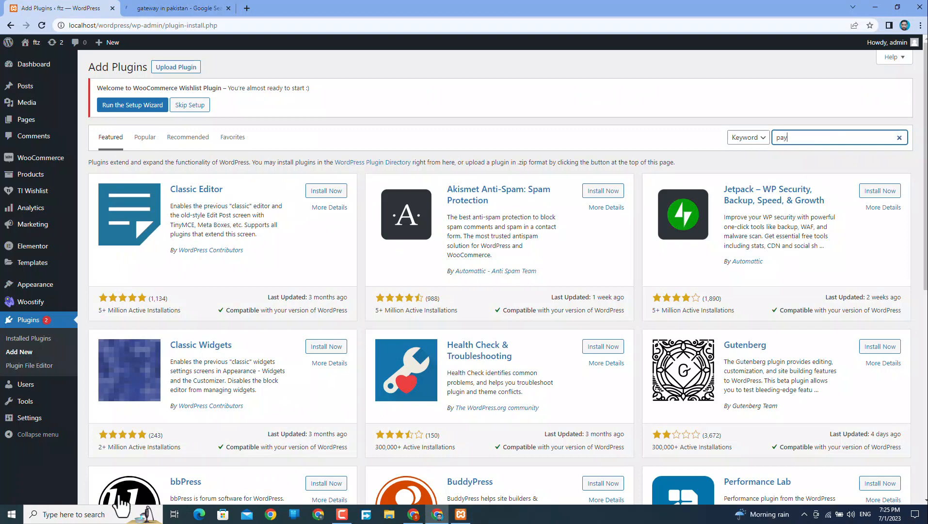
{"action": "key", "text": "BackSpace"}
{"action": "key", "text": "BackSpace"}
{"action": "key", "text": "BackSpace"}
{"action": "type", "text": "oneer"}
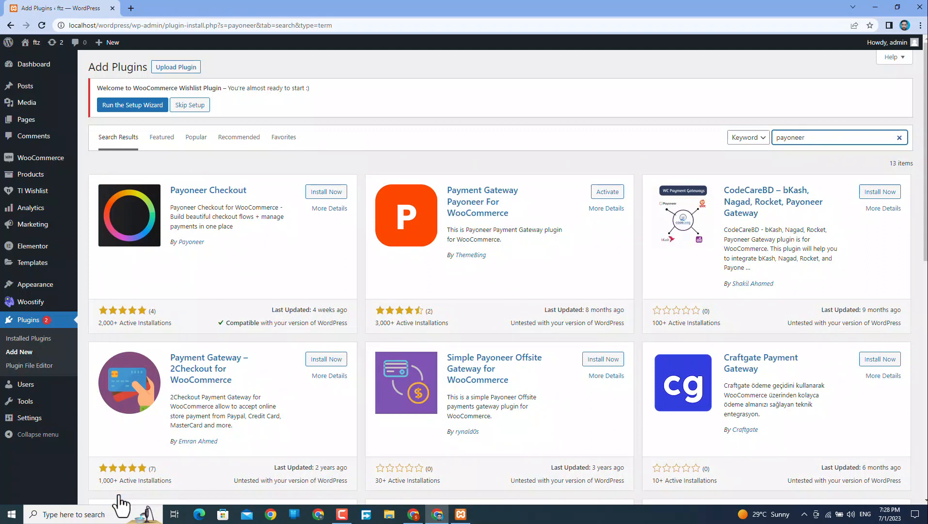
{"action": "key", "text": "ctrl+a"}
{"action": "type", "text": "stripe"}
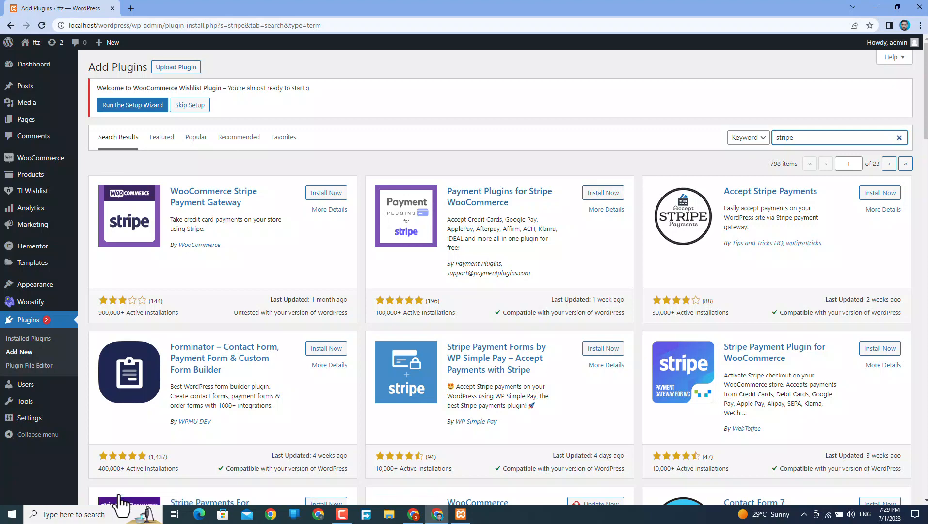
{"action": "key", "text": "ctrl+a"}
{"action": "key", "text": "BackSpace"}
{"action": "type", "text": "paypal"}
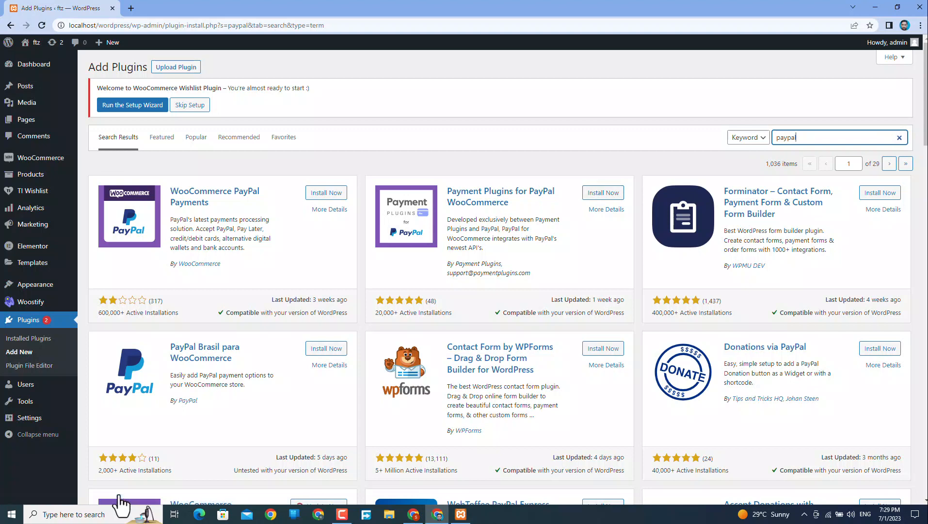
{"action": "key", "text": "shift+Left"}
{"action": "key", "text": "shift+Left"}
{"action": "key", "text": "shift+Left"}
{"action": "key", "text": "shift+Left"}
{"action": "key", "text": "shift+Left"}
{"action": "key", "text": "shift+Left"}
{"action": "key", "text": "BackSpace"}
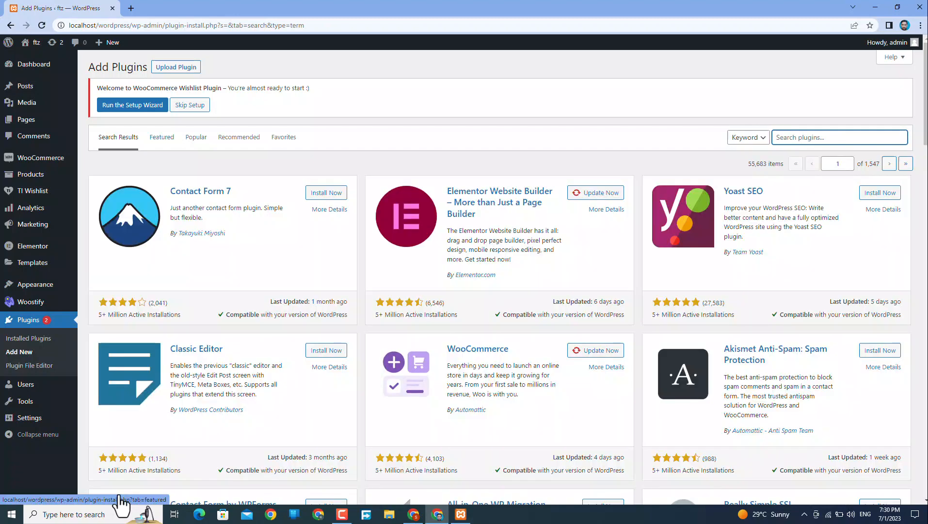
{"action": "type", "text": "j"}
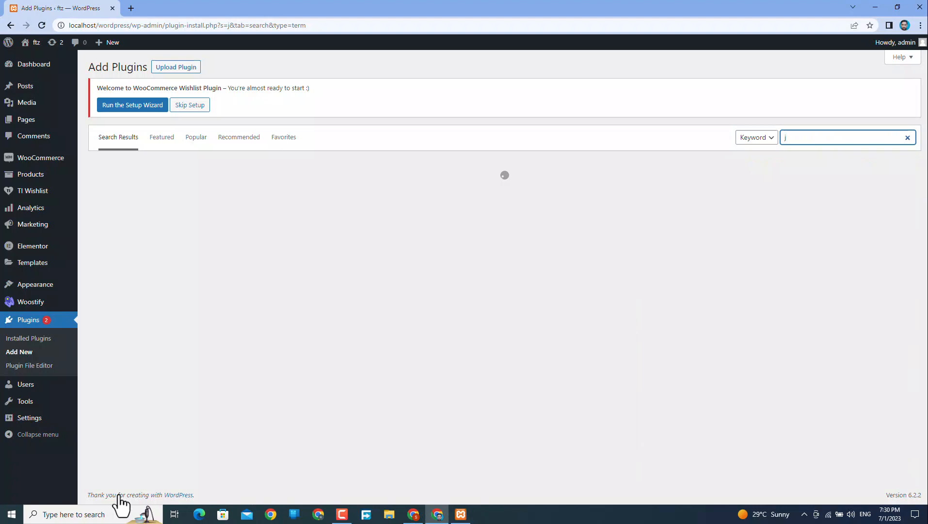
{"action": "type", "text": "a"}
{"action": "type", "text": "a"}
{"action": "type", "text": "z"}
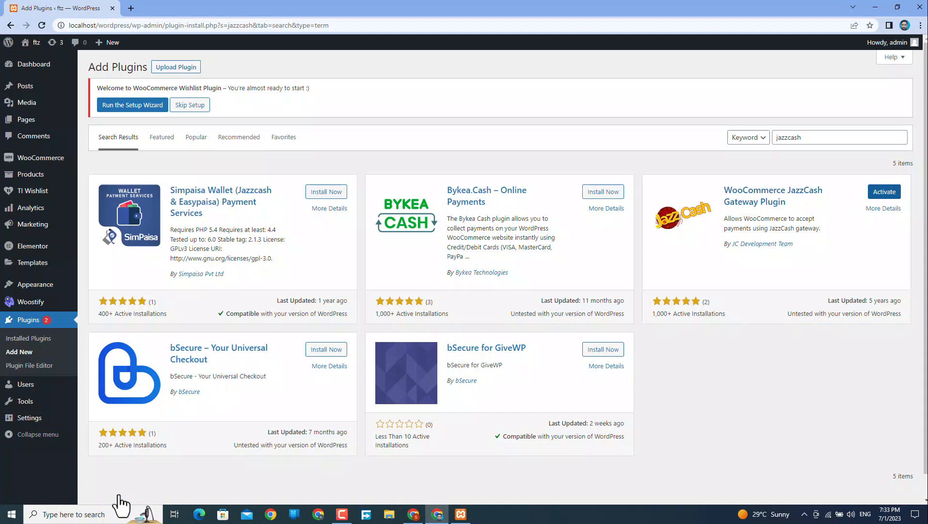
Bulk-activate the JazzCash and Payoneer gateway plugins from the Installed Plugins list.
{"action": "left_click", "coordinate": [29, 320]}
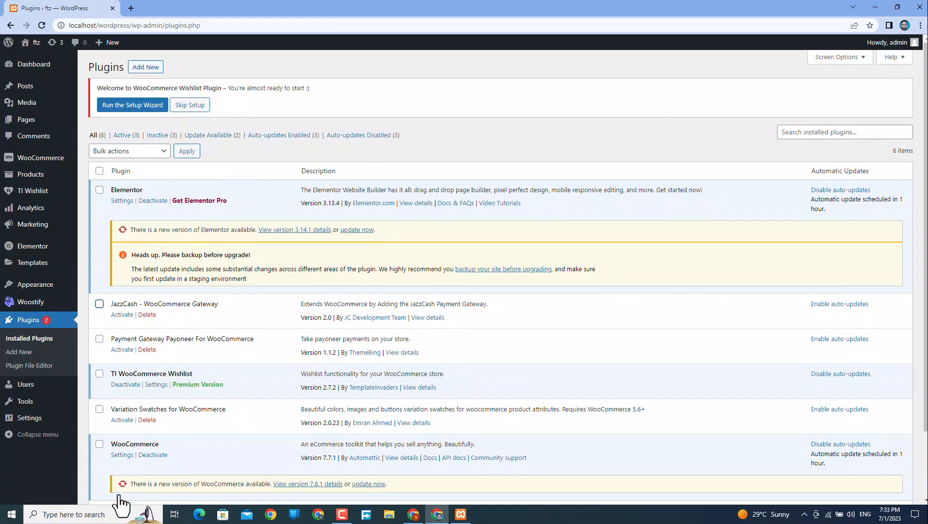
{"action": "left_click", "coordinate": [99, 338]}
{"action": "left_click", "coordinate": [129, 151]}
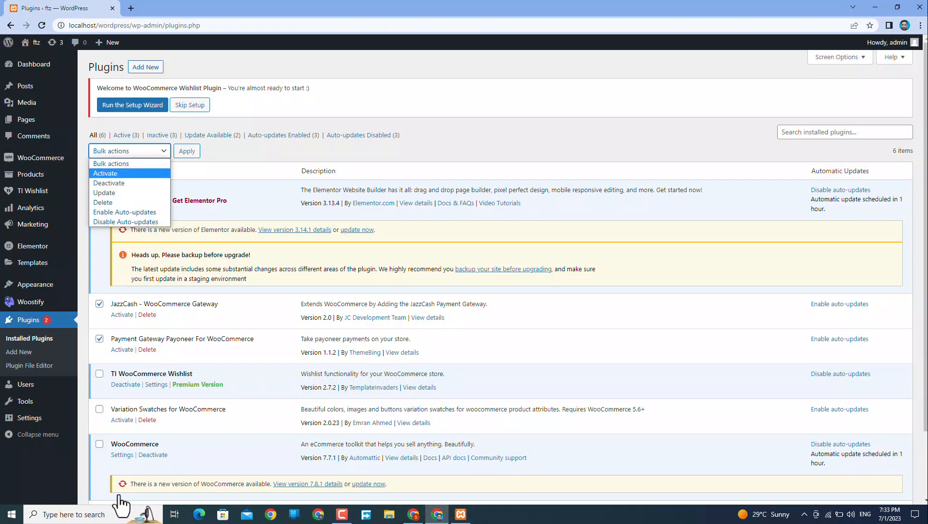
{"action": "left_click", "coordinate": [105, 173]}
{"action": "left_click", "coordinate": [186, 151]}
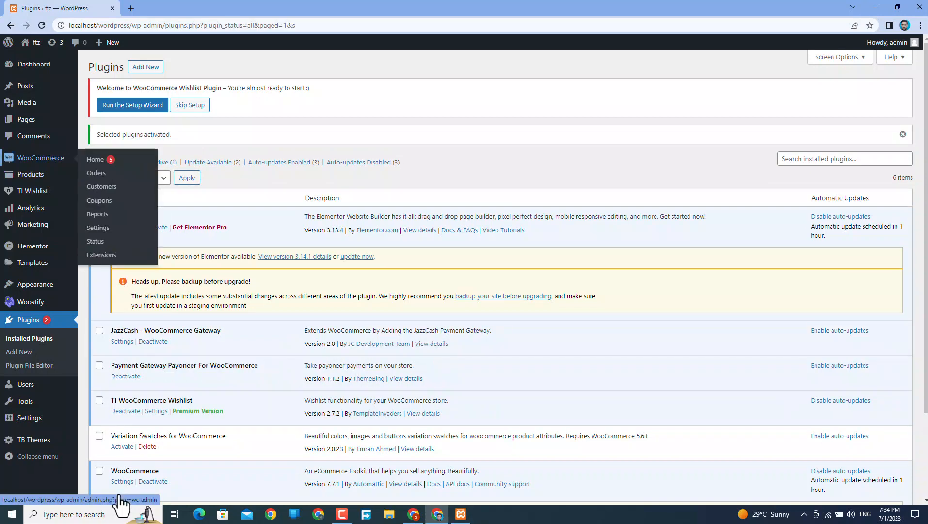
Enable Cash on delivery and Payoneer Gateway in WooCommerce Payments settings.
{"action": "left_click", "coordinate": [98, 228]}
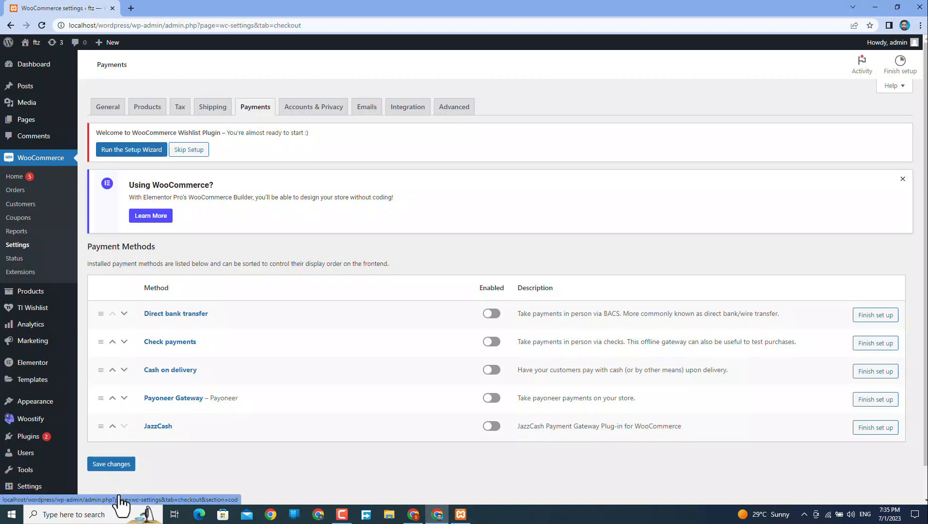
{"action": "left_click", "coordinate": [492, 369]}
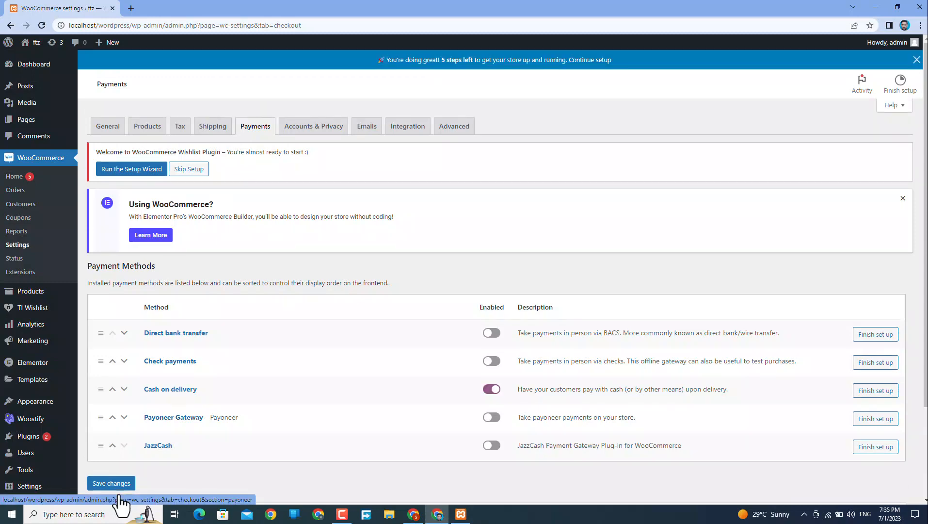
{"action": "left_click", "coordinate": [491, 417]}
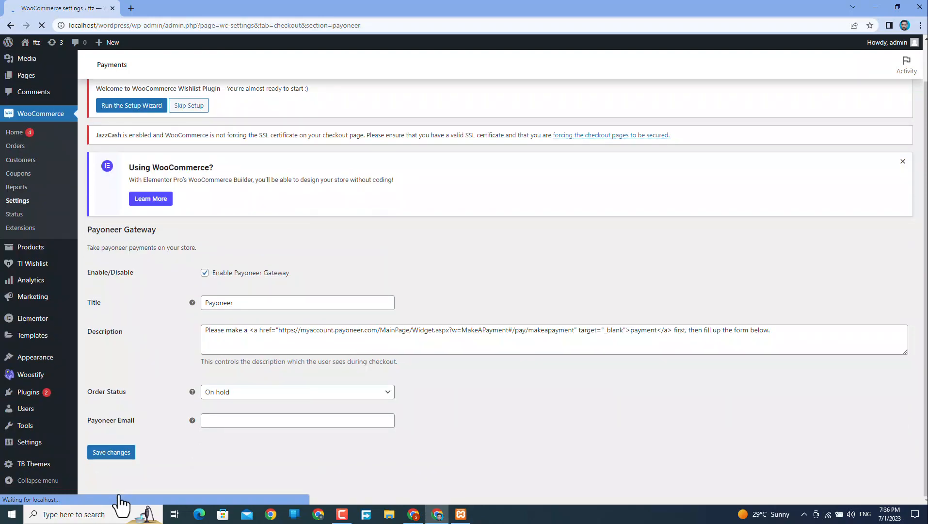
Set Payoneer order status to Processing, enter the store's Payoneer e-mail address, and save.
{"action": "left_click", "coordinate": [297, 392]}
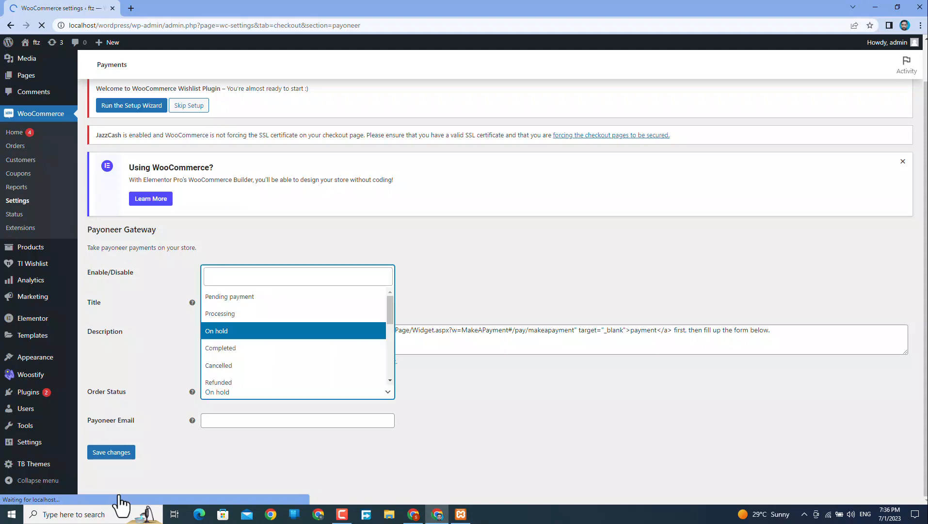
{"action": "key", "text": "Up"}
{"action": "key", "text": "Return"}
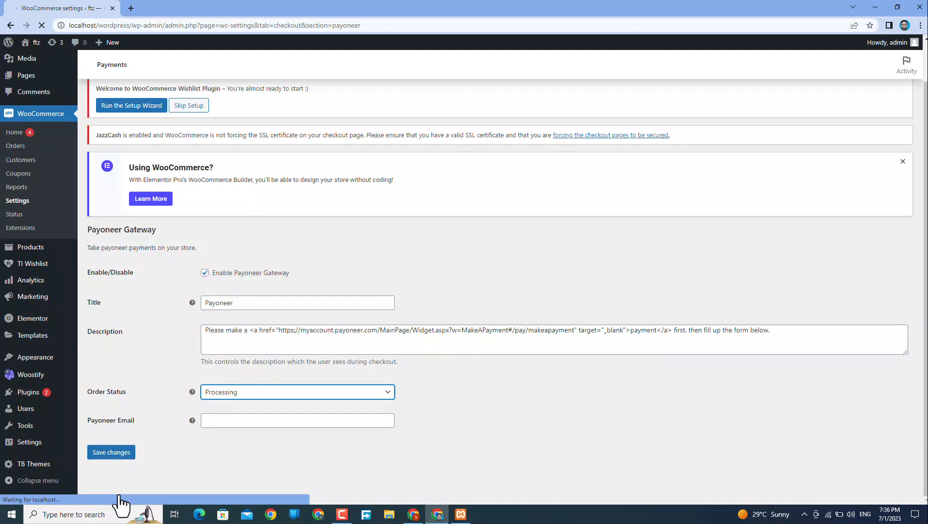
{"action": "key", "text": "Tab"}
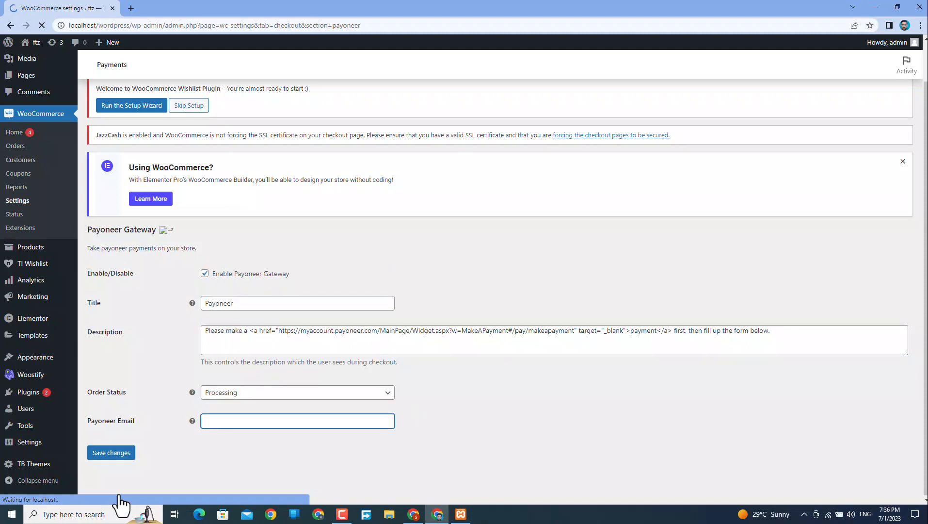
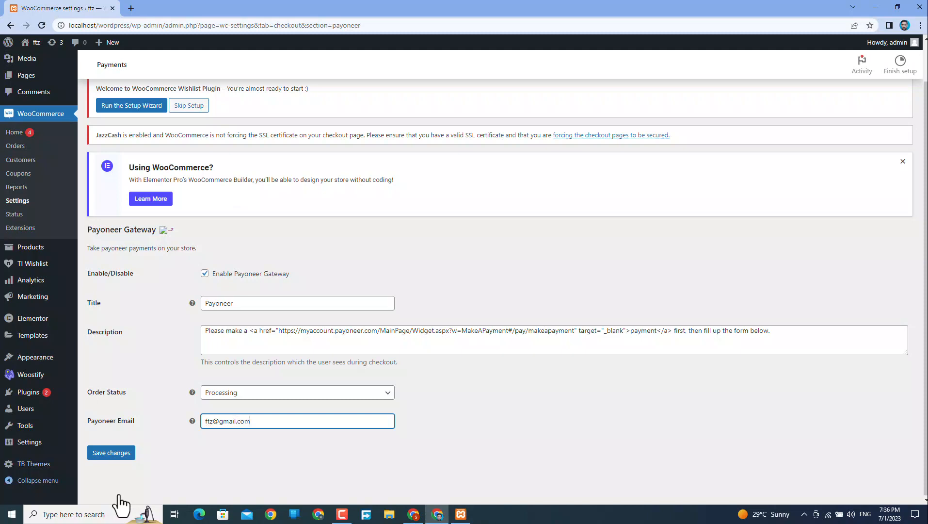
{"action": "key", "text": "Tab"}
{"action": "key", "text": "Return"}
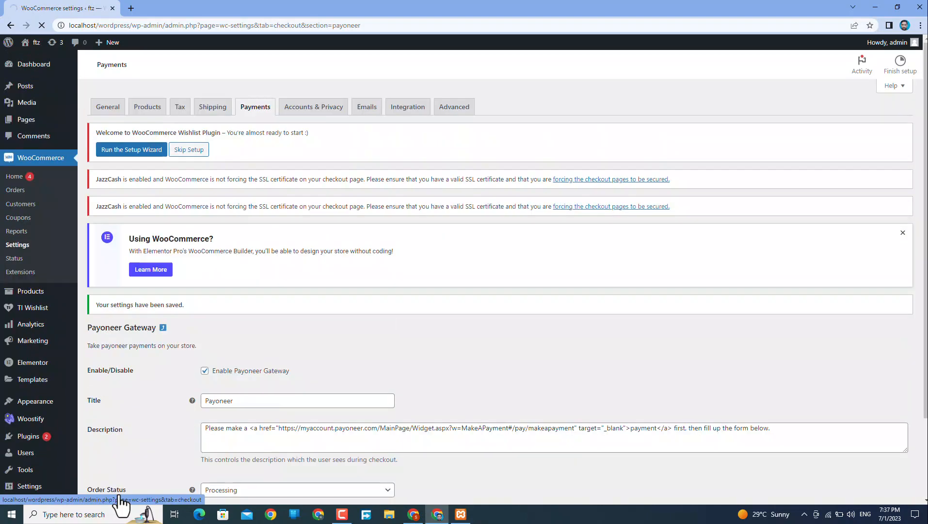
{"action": "left_click", "coordinate": [120, 502]}
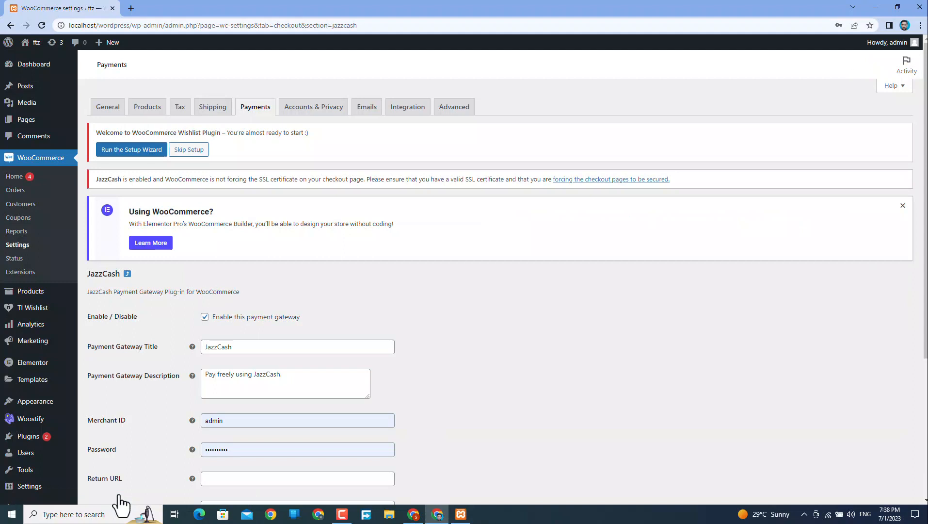
Scroll through the JazzCash gateway settings form to review its fields.
{"action": "scroll", "coordinate": [120, 505], "scroll_direction": "down", "scroll_amount": 1}
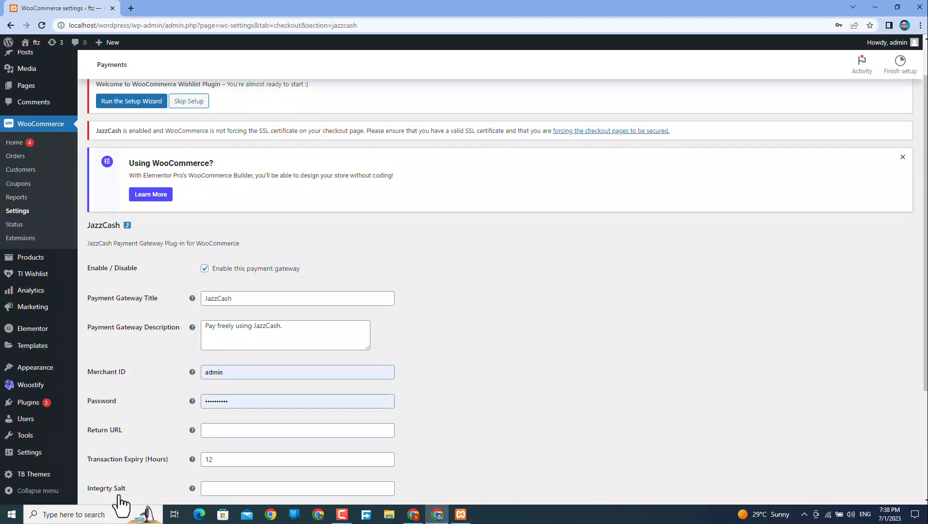
{"action": "scroll", "coordinate": [120, 504], "scroll_direction": "down", "scroll_amount": 3}
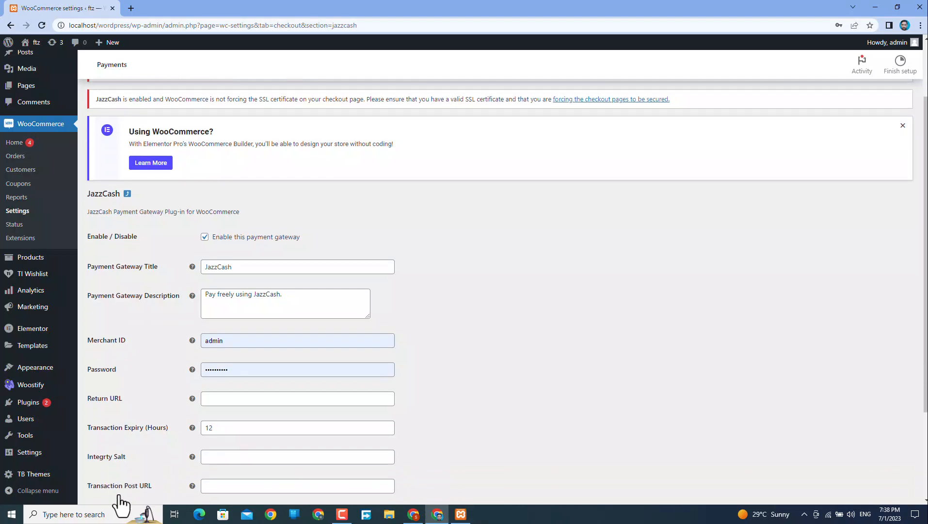
{"action": "scroll", "coordinate": [120, 504], "scroll_direction": "down", "scroll_amount": 1}
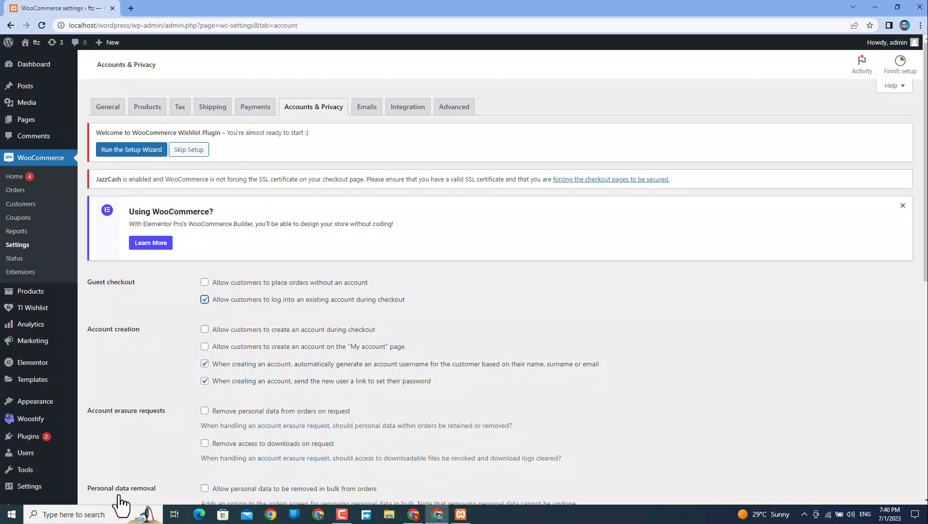
Allow account creation at checkout and on My account, disable auto usernames and password links, and save.
{"action": "key", "text": "Tab"}
{"action": "key", "text": "space"}
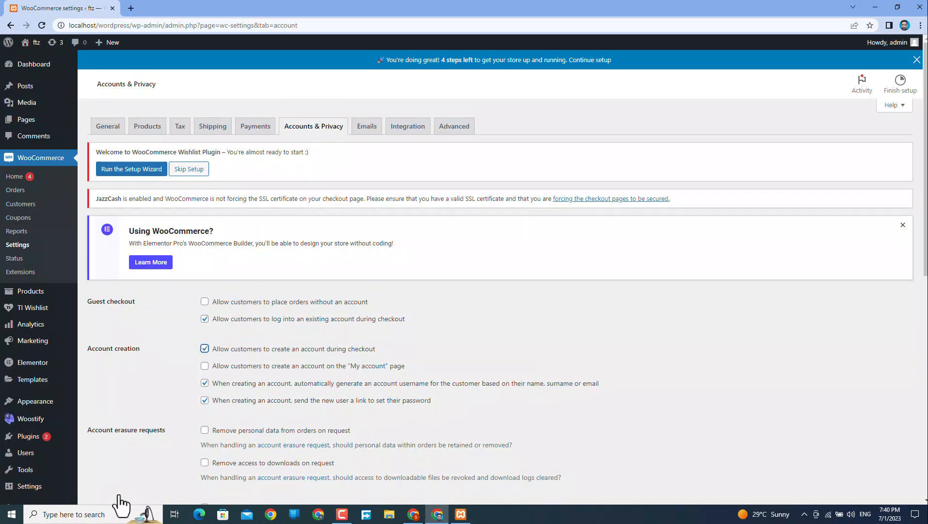
{"action": "key", "text": "Tab"}
{"action": "key", "text": "space"}
{"action": "key", "text": "Tab"}
{"action": "key", "text": "space"}
{"action": "key", "text": "Tab"}
{"action": "key", "text": "space"}
{"action": "scroll", "coordinate": [119, 496], "scroll_direction": "down", "scroll_amount": 10}
{"action": "left_click", "coordinate": [111, 451]}
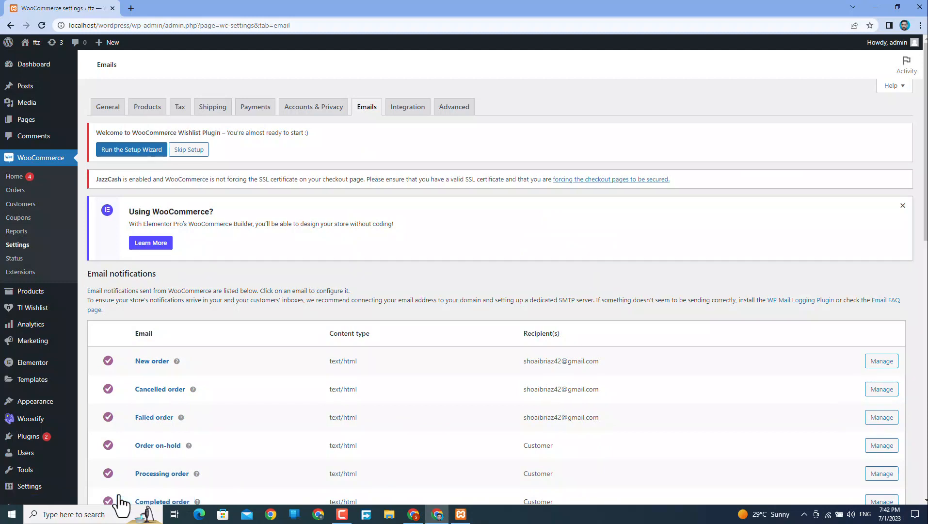
Scroll the email notifications list, then move on to the Advanced settings.
{"action": "scroll", "coordinate": [119, 497], "scroll_direction": "down", "scroll_amount": 3}
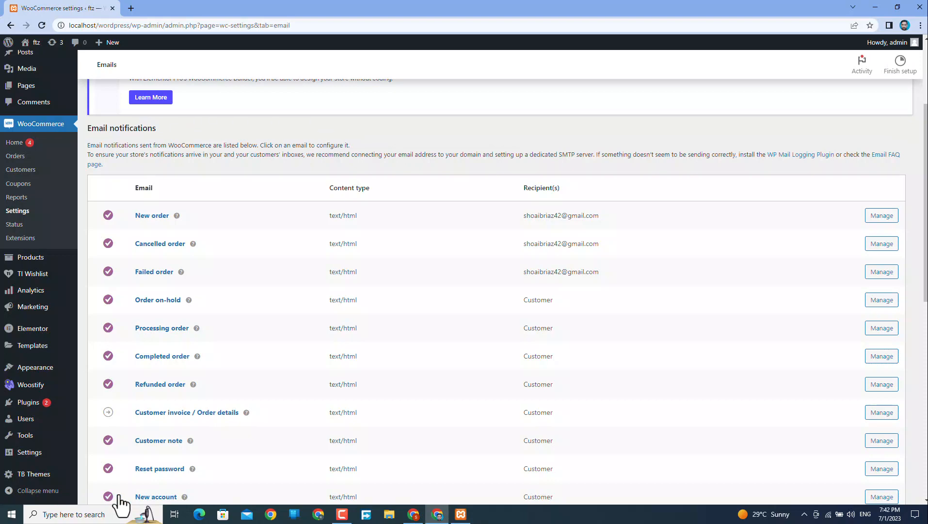
{"action": "key", "text": "F5"}
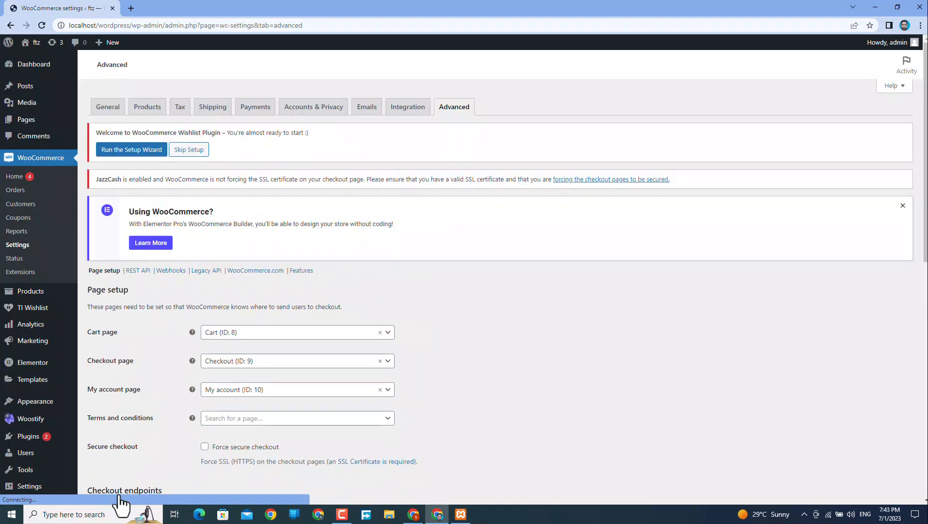
Save the Advanced page setup and endpoint settings so the 'Your settings have been saved' notice appears.
{"action": "scroll", "coordinate": [119, 504], "scroll_direction": "down", "scroll_amount": 1}
{"action": "scroll", "coordinate": [118, 495], "scroll_direction": "down", "scroll_amount": 9}
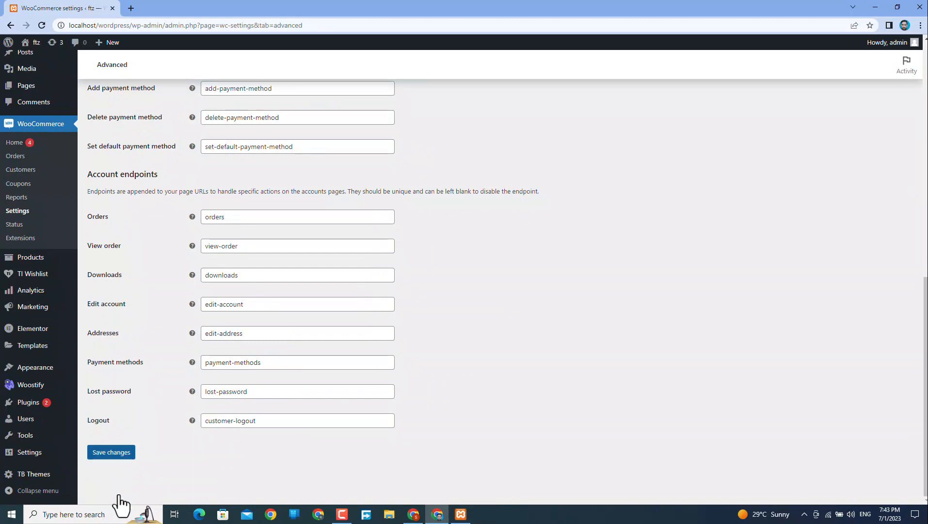
{"action": "left_click", "coordinate": [111, 452]}
{"action": "scroll", "coordinate": [119, 496], "scroll_direction": "up", "scroll_amount": 6}
{"action": "scroll", "coordinate": [120, 504], "scroll_direction": "up", "scroll_amount": 5}
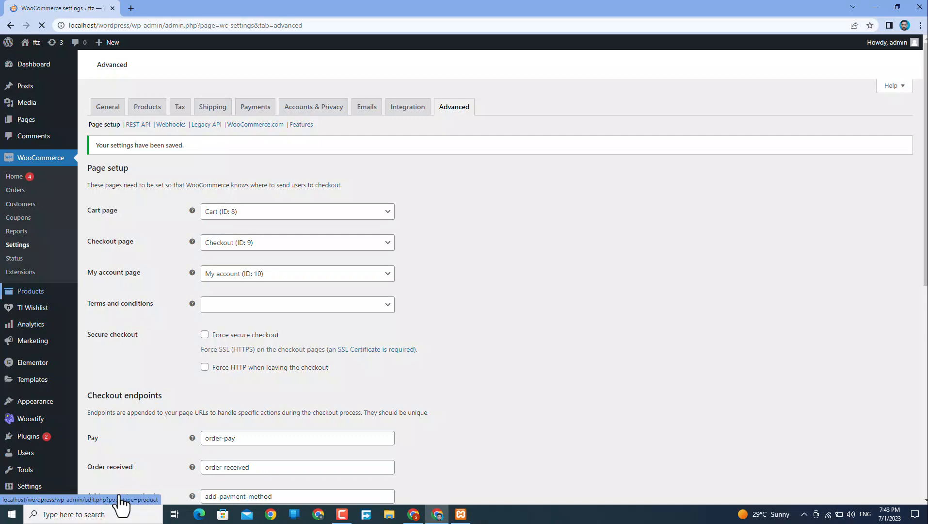
{"action": "mouse_move", "coordinate": [31, 292]}
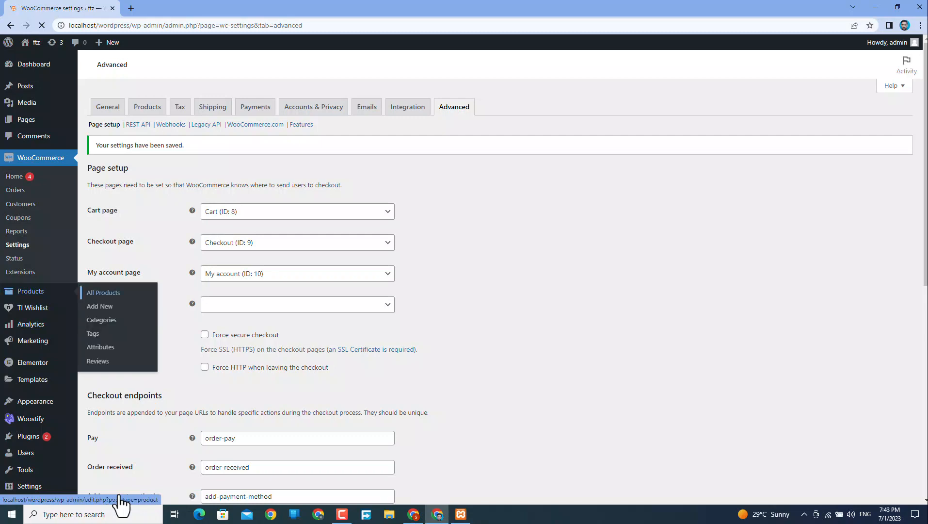